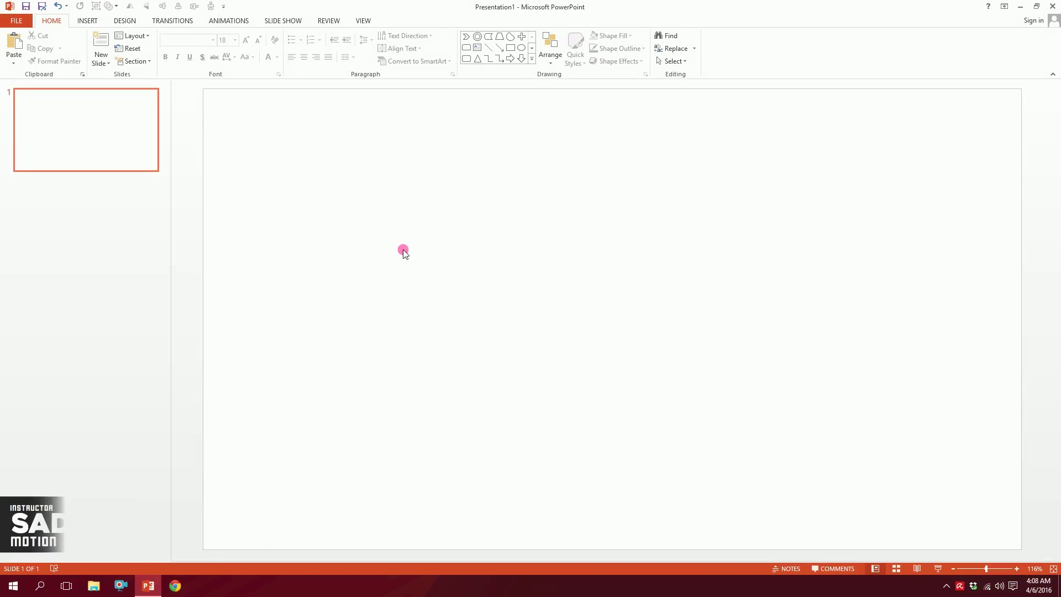
- Draw a tall rounded rectangle and reduce its corner rounding to a slight curve
{"action": "left_click", "coordinate": [95, 22]}
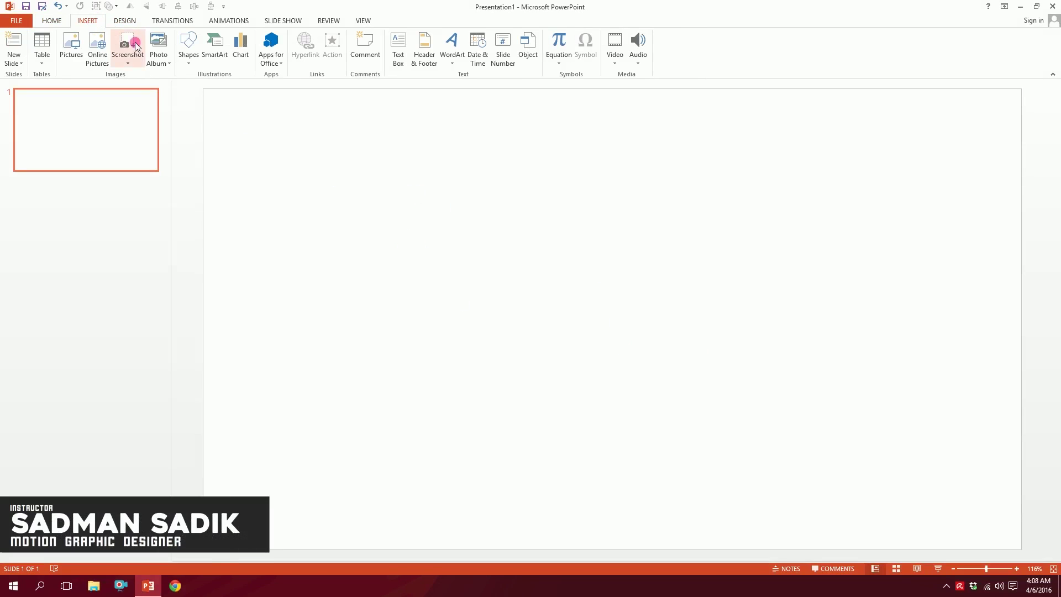
{"action": "left_click", "coordinate": [187, 49]}
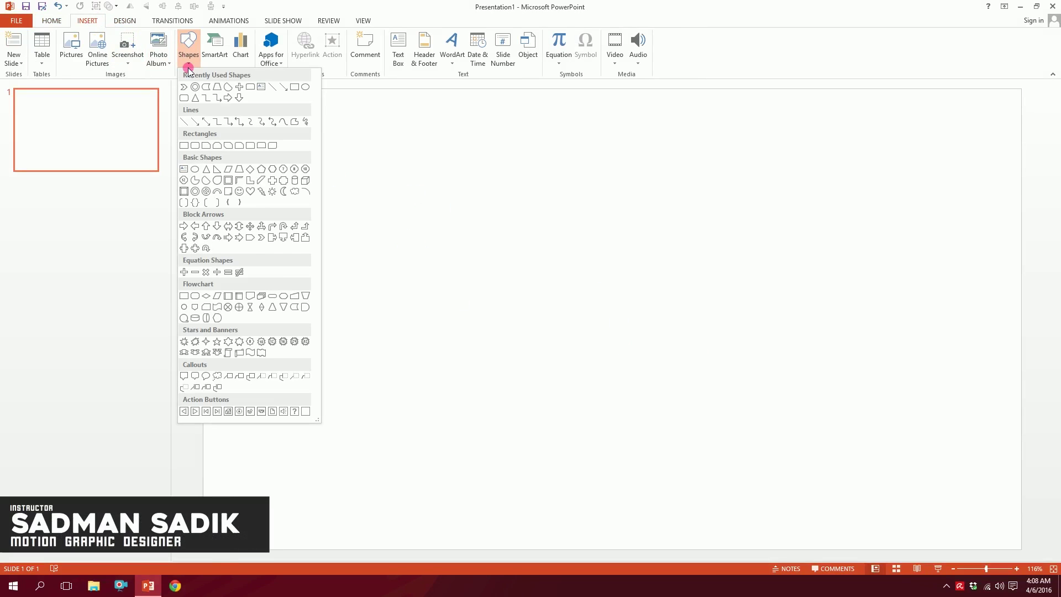
{"action": "left_click", "coordinate": [197, 147]}
{"action": "left_click_drag", "start_coordinate": [522, 234], "coordinate": [673, 530]}
{"action": "left_click_drag", "start_coordinate": [629, 446], "coordinate": [610, 365]}
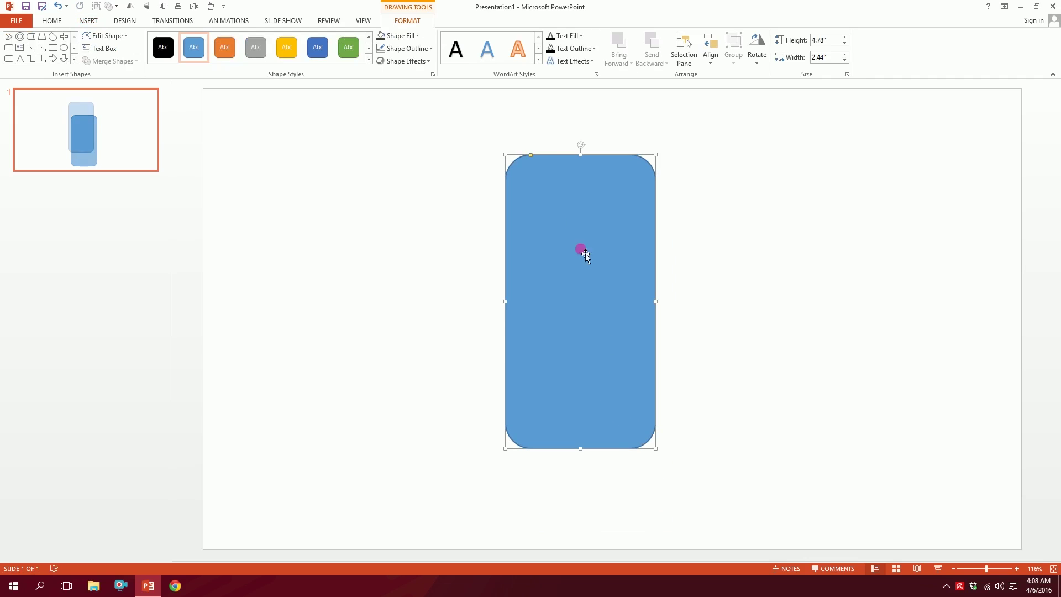
{"action": "left_click_drag", "start_coordinate": [532, 158], "coordinate": [519, 157]}
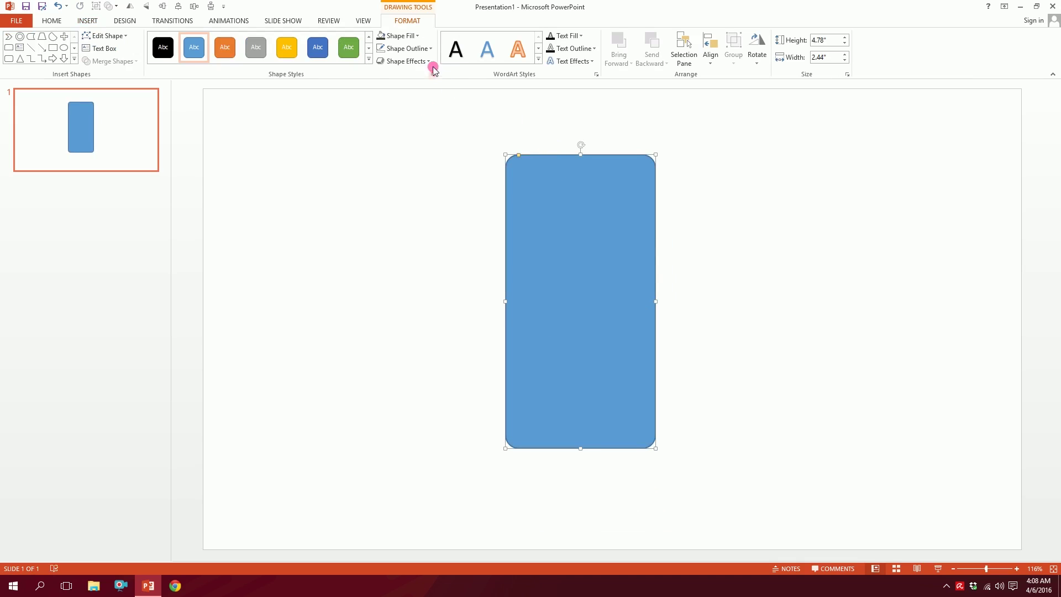
- Fill the rectangle pink with no outline, move it down, and place a copy to its right
{"action": "left_click", "coordinate": [399, 35]}
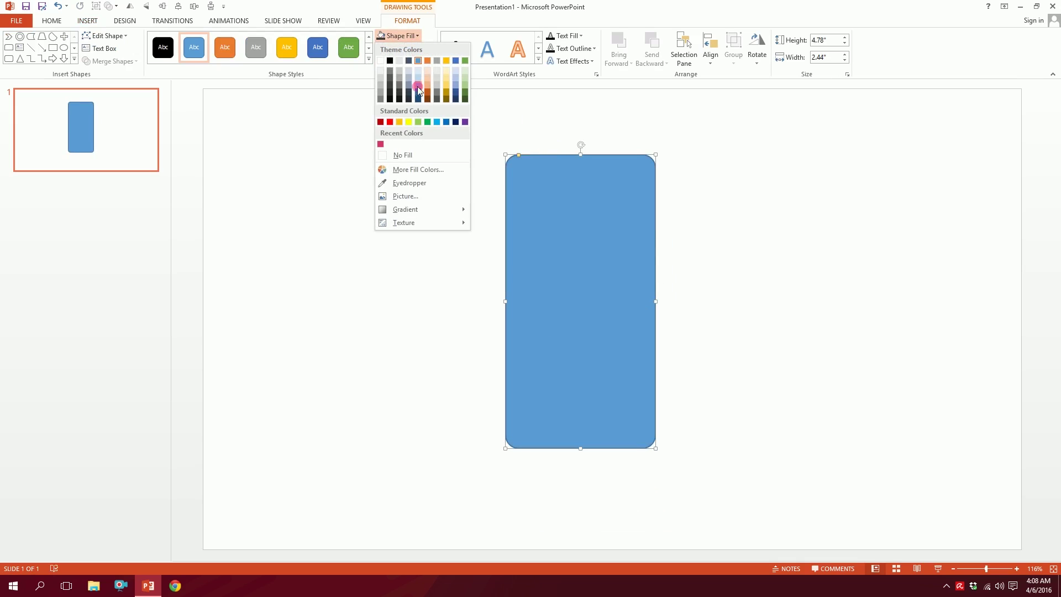
{"action": "left_click", "coordinate": [382, 145]}
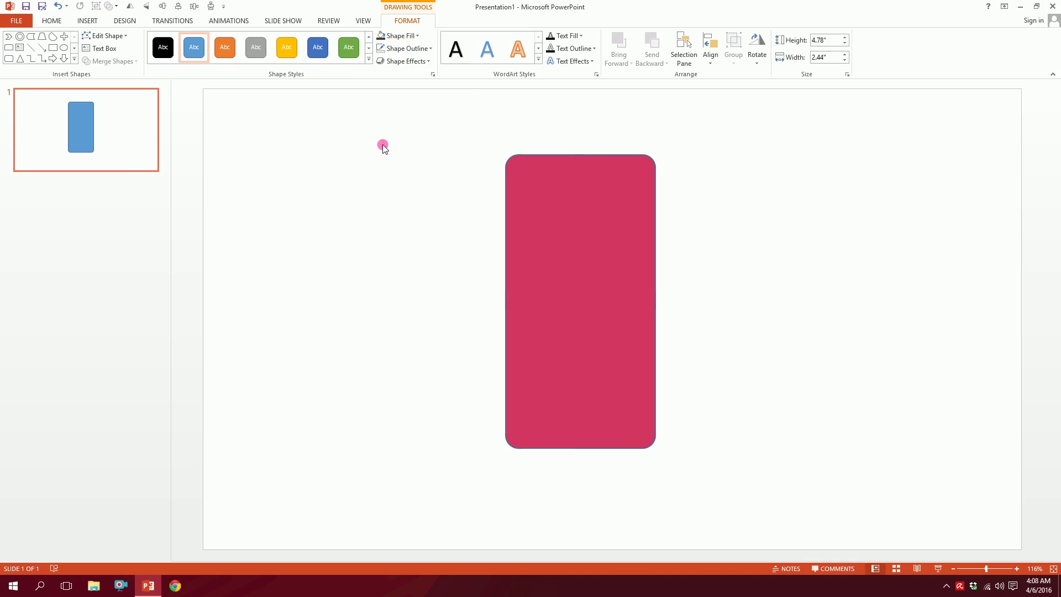
{"action": "left_click", "coordinate": [406, 48]}
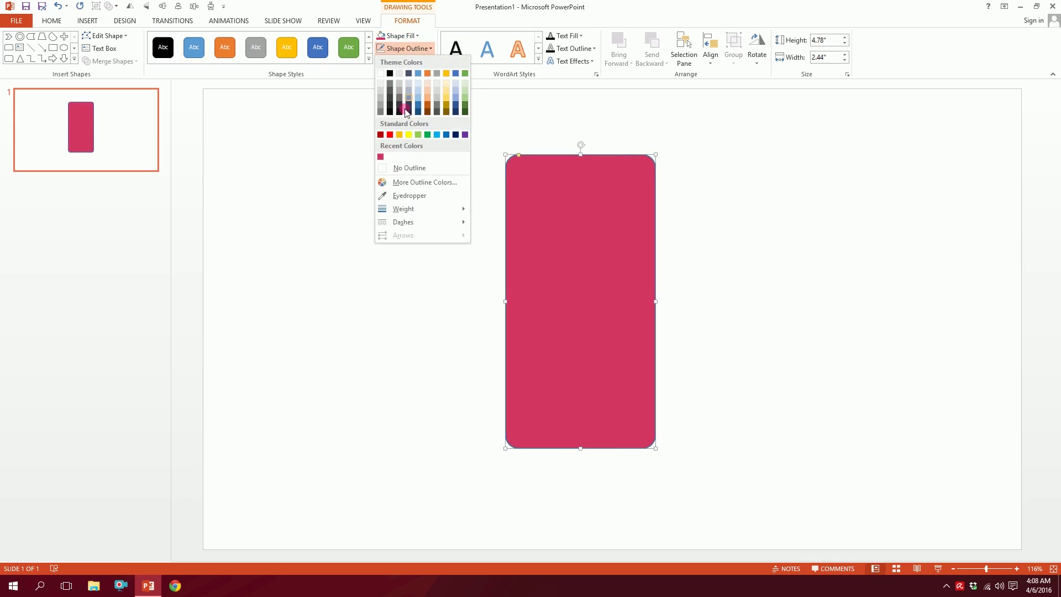
{"action": "left_click", "coordinate": [389, 168]}
{"action": "left_click_drag", "start_coordinate": [600, 183], "coordinate": [600, 231]}
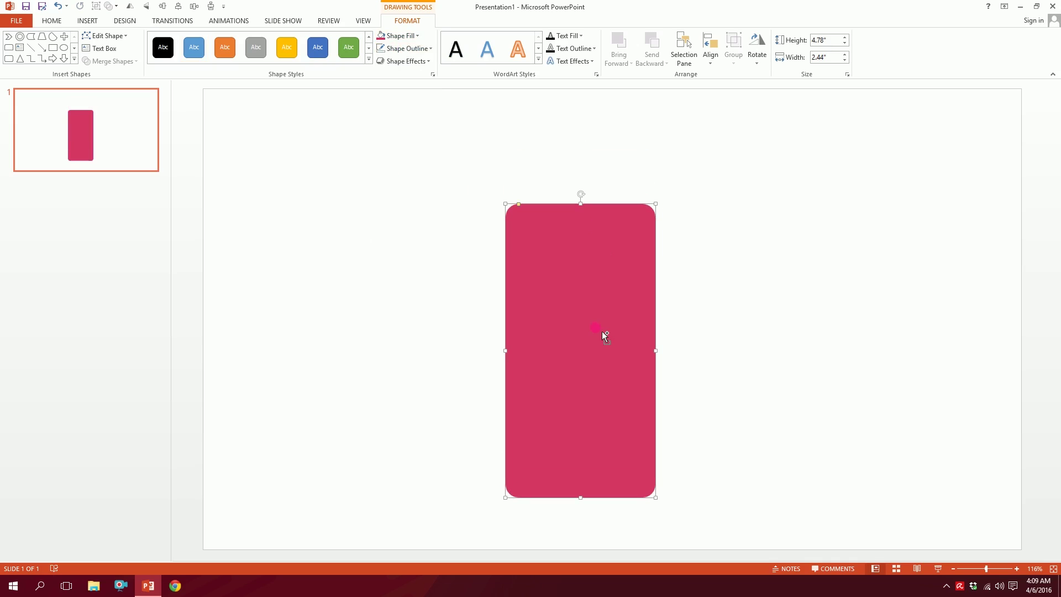
{"action": "left_click_drag", "start_coordinate": [602, 331], "coordinate": [810, 296]}
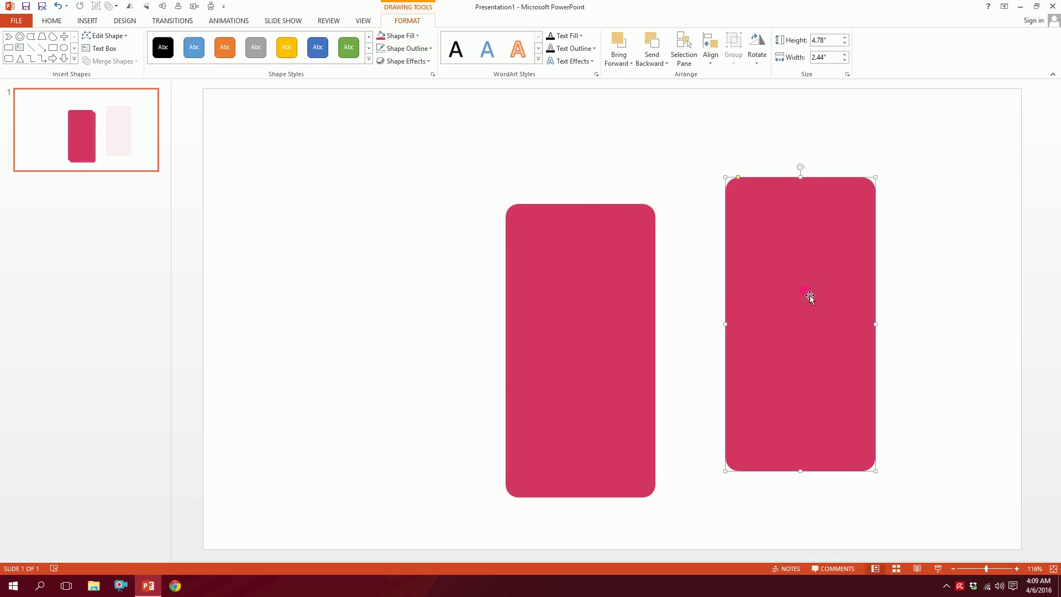
- Give the copy a 4½ pt dark grey outline and no fill
{"action": "left_click", "coordinate": [422, 50]}
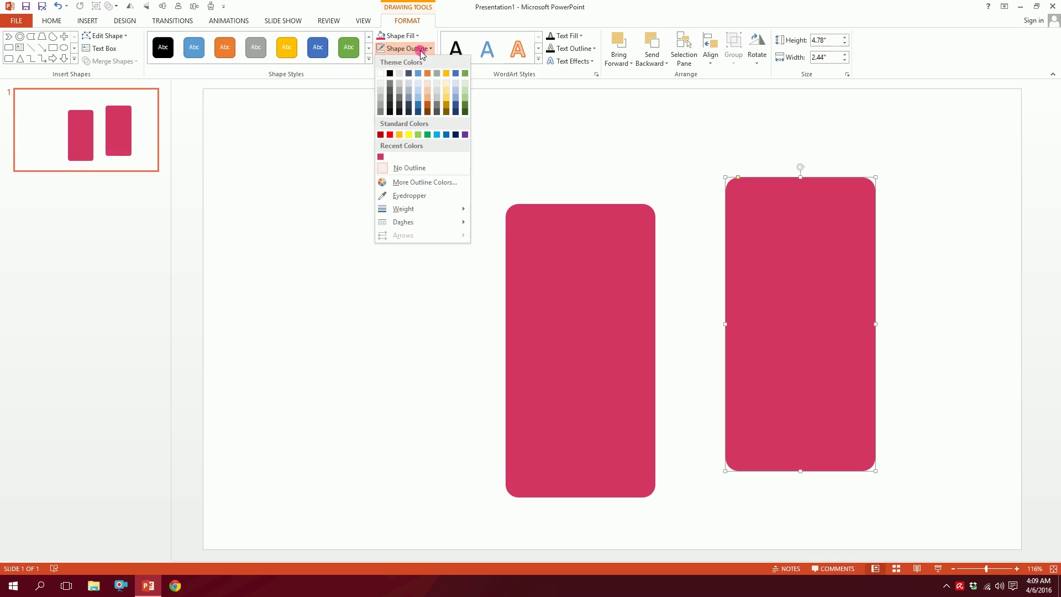
{"action": "left_click", "coordinate": [391, 98]}
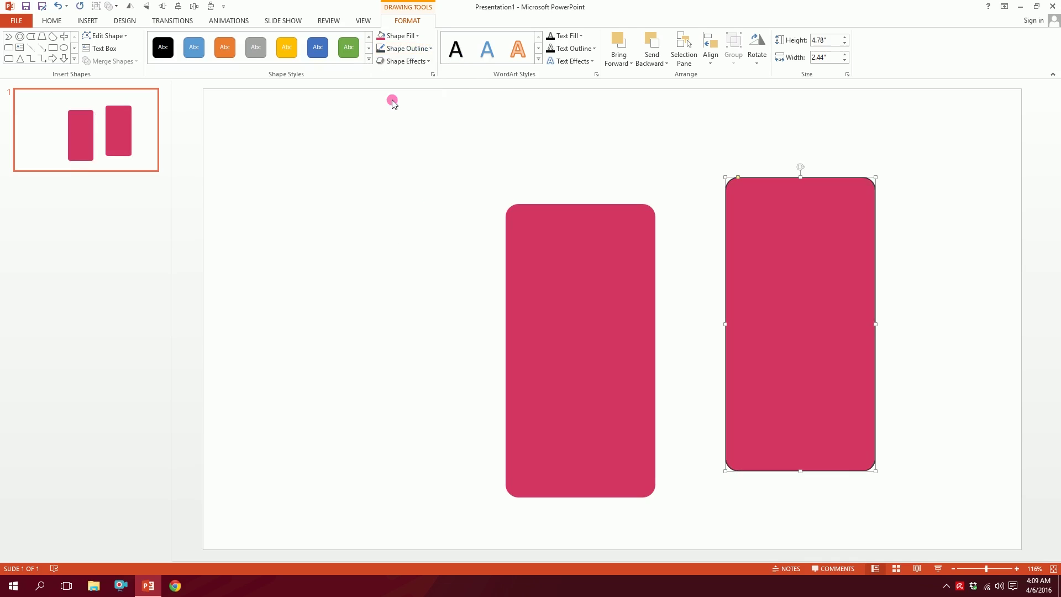
{"action": "left_click", "coordinate": [413, 49]}
{"action": "mouse_move", "coordinate": [404, 209]}
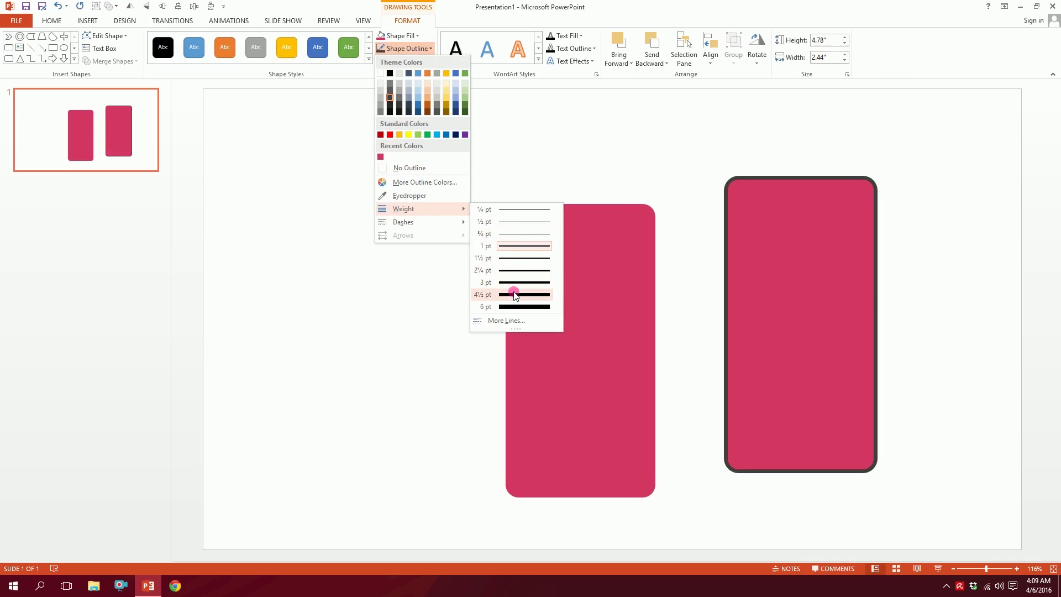
{"action": "left_click", "coordinate": [514, 295]}
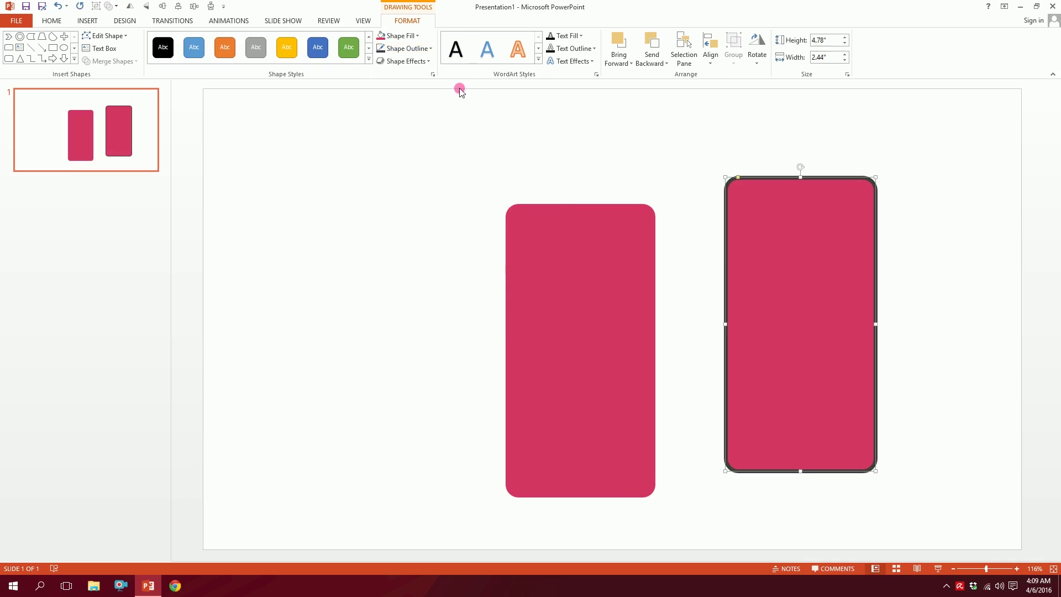
{"action": "left_click", "coordinate": [415, 35]}
{"action": "left_click", "coordinate": [386, 155]}
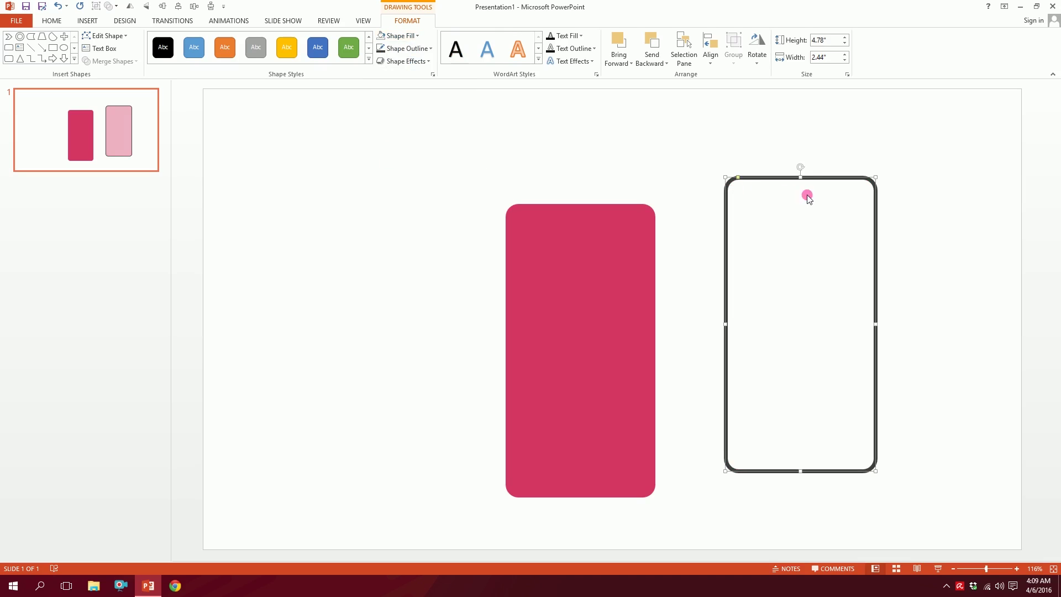
- Overlay the outline on the pink shape, shorten the pink into its lower half, and move both up
{"action": "left_click_drag", "start_coordinate": [765, 176], "coordinate": [540, 206]}
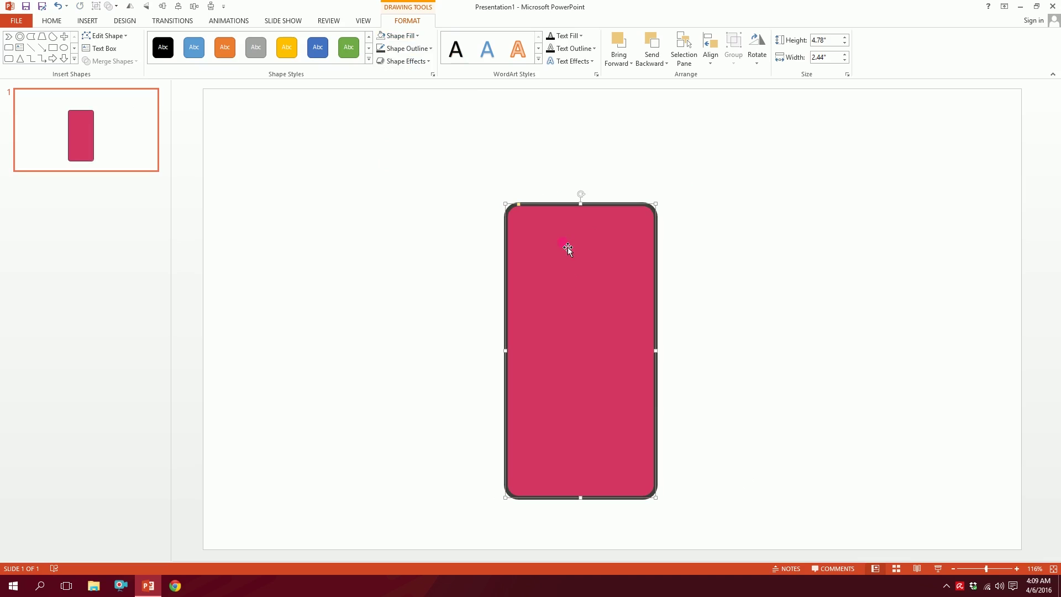
{"action": "left_click_drag", "start_coordinate": [585, 213], "coordinate": [590, 360]}
{"action": "left_click_drag", "start_coordinate": [592, 413], "coordinate": [592, 403]}
{"action": "left_click_drag", "start_coordinate": [584, 356], "coordinate": [592, 320]}
{"action": "left_click", "coordinate": [611, 322]}
{"action": "left_click_drag", "start_coordinate": [434, 171], "coordinate": [732, 543]}
{"action": "left_click_drag", "start_coordinate": [628, 458], "coordinate": [624, 403]}
{"action": "left_click", "coordinate": [772, 315]}
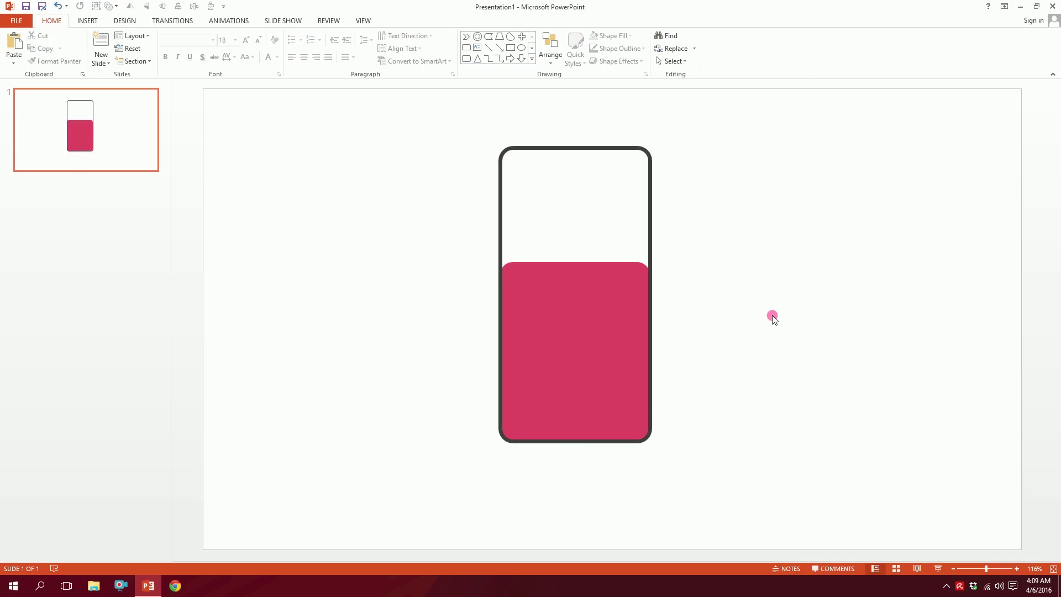
- Turn a copy of the pink shape into a thin, fully rounded dark grey bar with no outline
{"action": "left_click_drag", "start_coordinate": [464, 126], "coordinate": [237, 273]}
{"action": "left_click", "coordinate": [539, 314]}
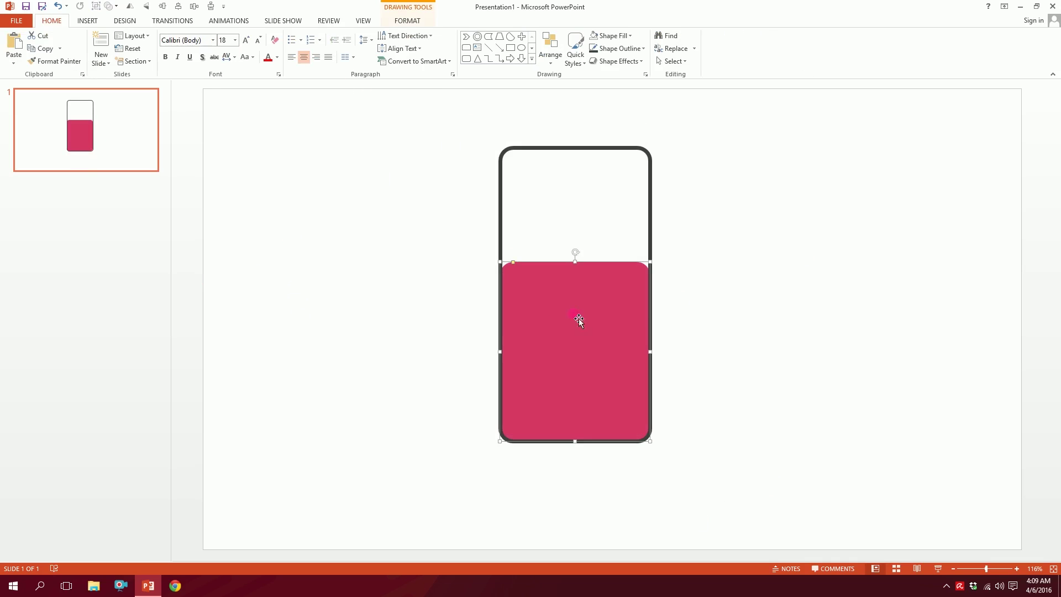
{"action": "left_click_drag", "start_coordinate": [602, 365], "coordinate": [829, 277]}
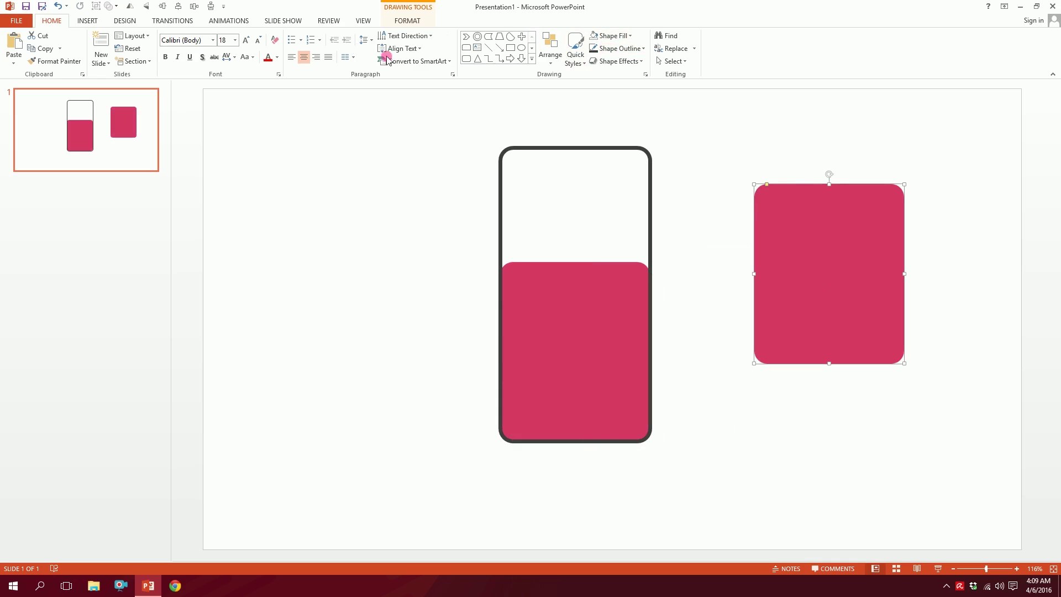
{"action": "left_click", "coordinate": [615, 49]}
{"action": "left_click", "coordinate": [602, 168]}
{"action": "left_click", "coordinate": [612, 36]}
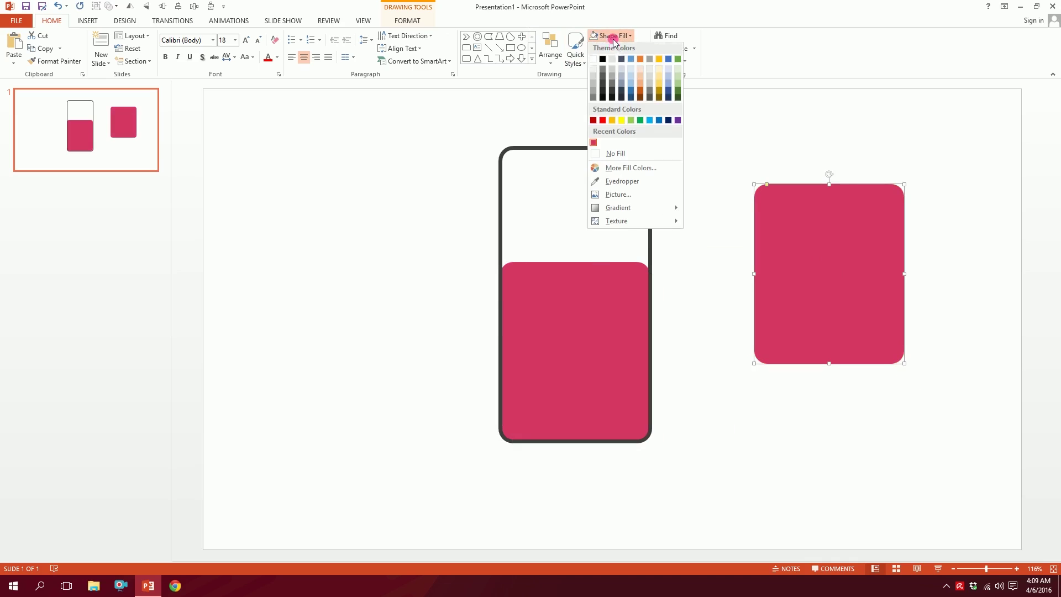
{"action": "left_click", "coordinate": [605, 93]}
{"action": "left_click_drag", "start_coordinate": [765, 183], "coordinate": [850, 184]}
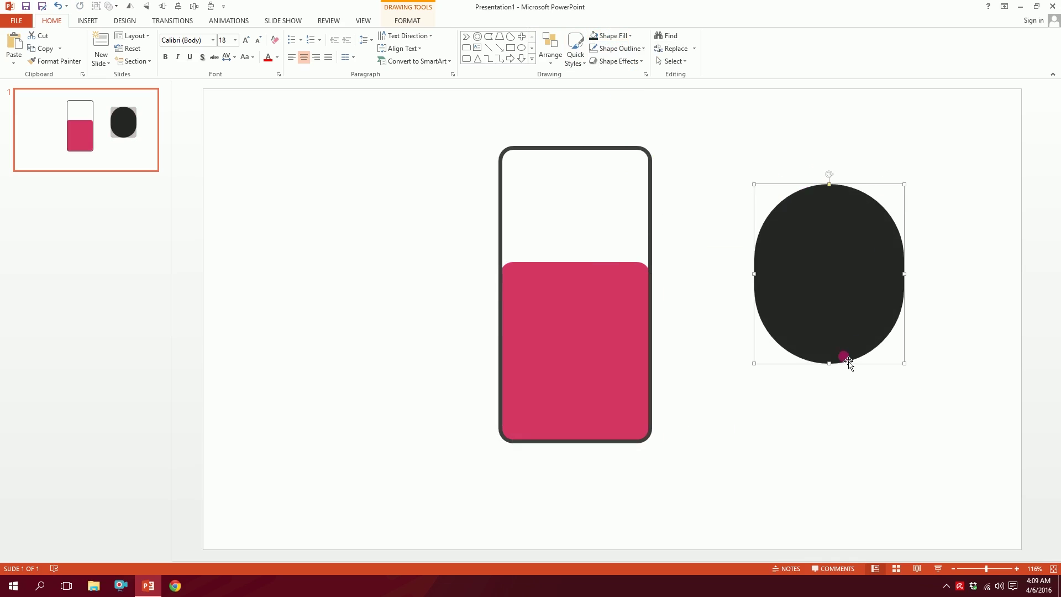
{"action": "left_click_drag", "start_coordinate": [829, 364], "coordinate": [840, 187]}
{"action": "left_click", "coordinate": [889, 185]}
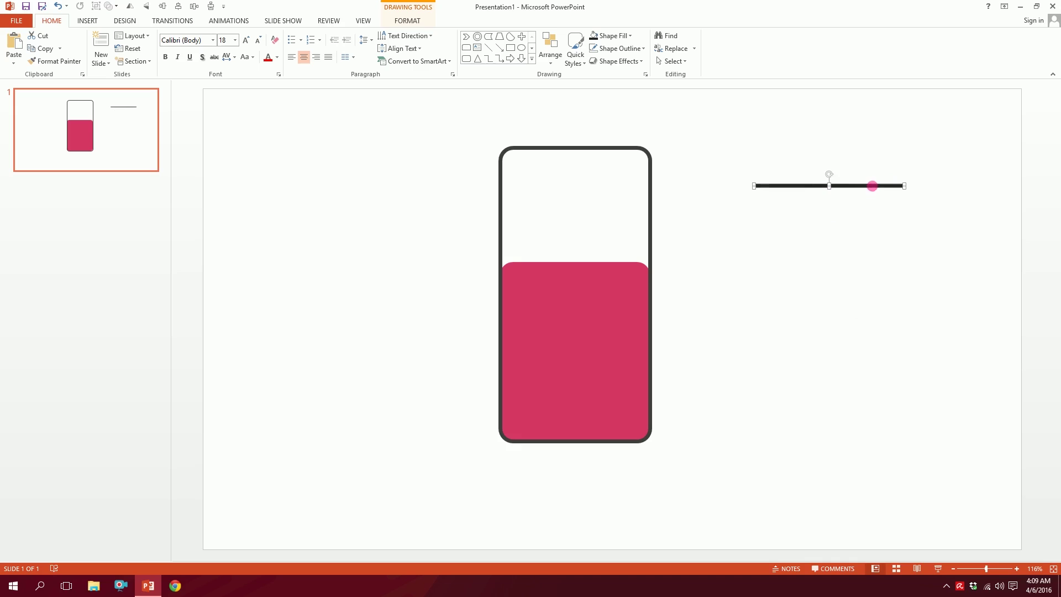
- Duplicate the thin bar into an evenly spaced stack and union the lines into one shape
{"action": "key", "text": "ctrl+d"}
{"action": "left_click_drag", "start_coordinate": [936, 109], "coordinate": [691, 203]}
{"action": "key", "text": "ctrl+d"}
{"action": "key", "text": "ctrl+d"}
{"action": "key", "text": "ctrl+d"}
{"action": "key", "text": "ctrl+d"}
{"action": "key", "text": "ctrl+d"}
{"action": "key", "text": "ctrl+d"}
{"action": "key", "text": "ctrl+d"}
{"action": "key", "text": "ctrl+d"}
{"action": "key", "text": "ctrl+d"}
{"action": "key", "text": "ctrl+d"}
{"action": "key", "text": "ctrl+d"}
{"action": "key", "text": "ctrl+d"}
{"action": "key", "text": "ctrl+d"}
{"action": "key", "text": "ctrl+d"}
{"action": "key", "text": "ctrl+d"}
{"action": "key", "text": "ctrl+d"}
{"action": "key", "text": "ctrl+d"}
{"action": "key", "text": "ctrl+d"}
{"action": "key", "text": "ctrl+d"}
{"action": "key", "text": "ctrl+d"}
{"action": "key", "text": "ctrl+d"}
{"action": "key", "text": "ctrl+d"}
{"action": "key", "text": "ctrl+d"}
{"action": "key", "text": "ctrl+d"}
{"action": "key", "text": "ctrl+d"}
{"action": "key", "text": "ctrl+d"}
{"action": "key", "text": "ctrl+d"}
{"action": "key", "text": "ctrl+d"}
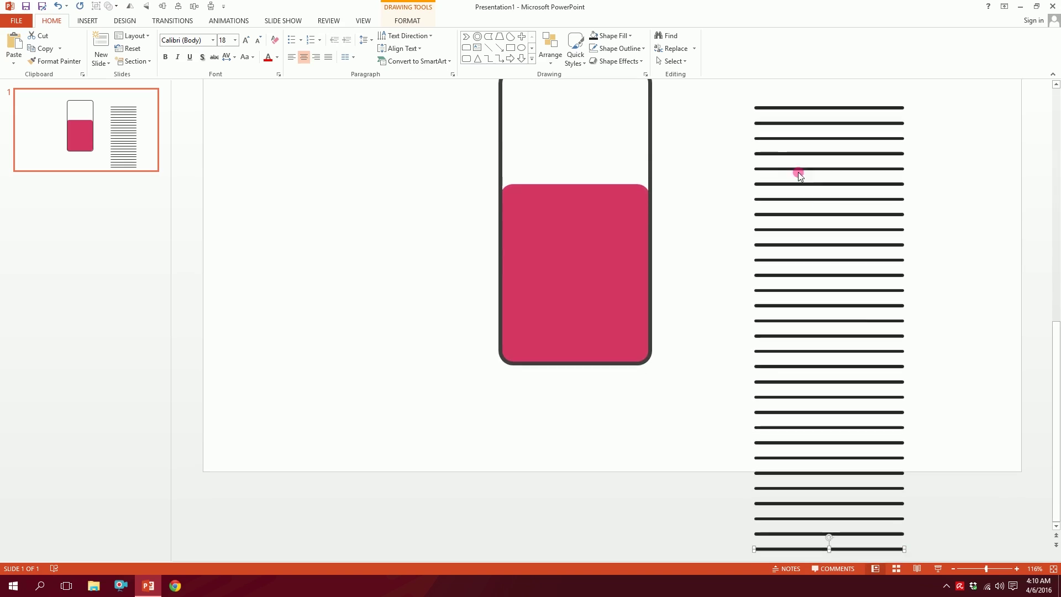
{"action": "left_click_drag", "start_coordinate": [724, 93], "coordinate": [1027, 560]}
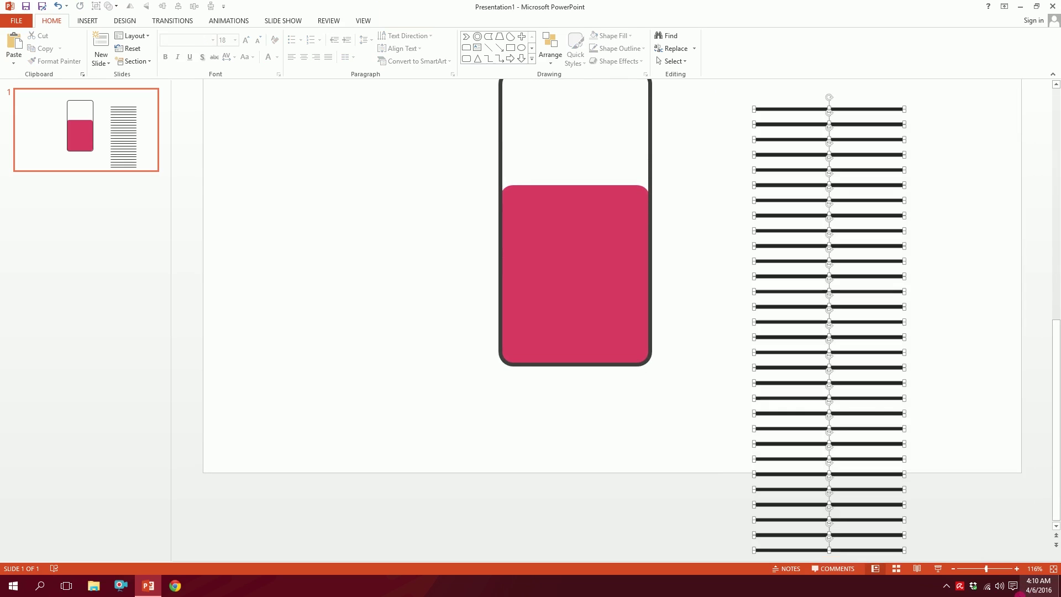
{"action": "left_click", "coordinate": [404, 28]}
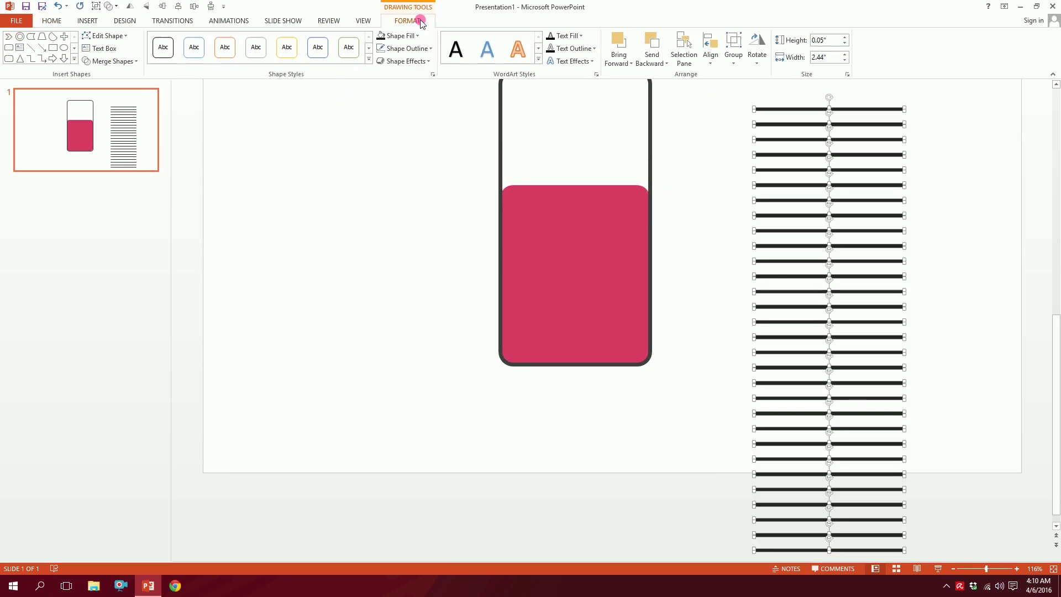
{"action": "left_click", "coordinate": [113, 61]}
{"action": "left_click", "coordinate": [123, 79]}
- Shrink the merged tick marks and fit them inside the barrel's left edge
{"action": "left_click_drag", "start_coordinate": [834, 280], "coordinate": [734, 192]}
{"action": "mouse_move", "coordinate": [738, 112]}
{"action": "left_mouse_down"}
{"action": "mouse_move", "coordinate": [618, 213]}
{"action": "mouse_move", "coordinate": [605, 238]}
{"action": "mouse_move", "coordinate": [532, 167]}
{"action": "left_mouse_up"}
{"action": "left_click", "coordinate": [568, 200]}
{"action": "left_click_drag", "start_coordinate": [538, 482], "coordinate": [531, 438]}
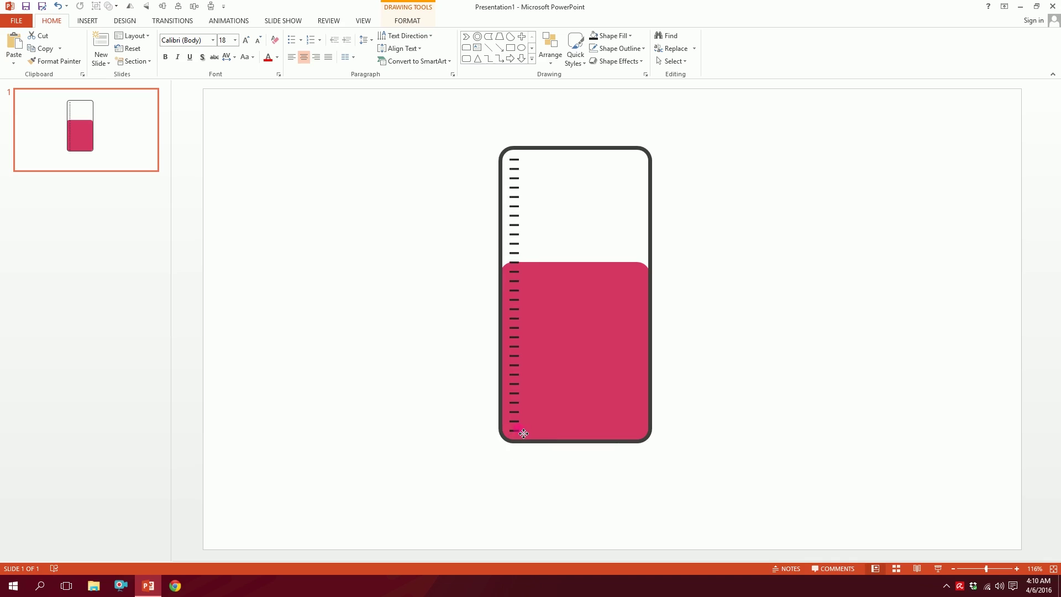
- Group the barrel, pink liquid and tick marks into one object
{"action": "left_click", "coordinate": [705, 381]}
{"action": "mouse_move", "coordinate": [387, 117]}
{"action": "left_mouse_down"}
{"action": "mouse_move", "coordinate": [525, 240]}
{"action": "mouse_move", "coordinate": [821, 541]}
{"action": "left_mouse_up"}
{"action": "right_click", "coordinate": [612, 341]}
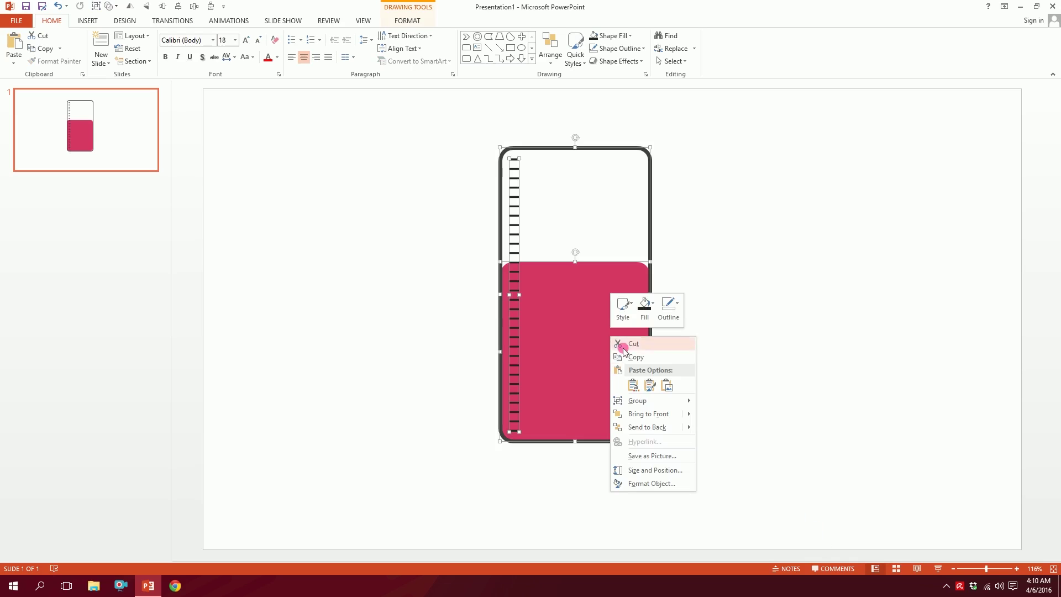
{"action": "mouse_move", "coordinate": [658, 403]}
{"action": "left_click", "coordinate": [724, 404]}
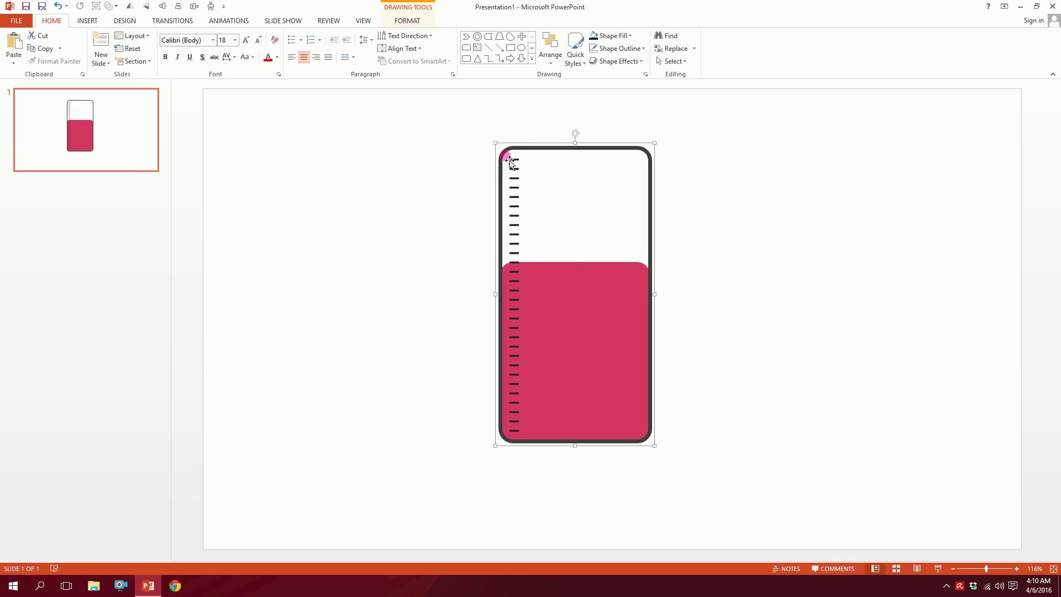
- Shrink the barrel group and move it up and to the left
{"action": "left_click_drag", "start_coordinate": [496, 143], "coordinate": [561, 246]}
{"action": "left_click_drag", "start_coordinate": [622, 396], "coordinate": [600, 336]}
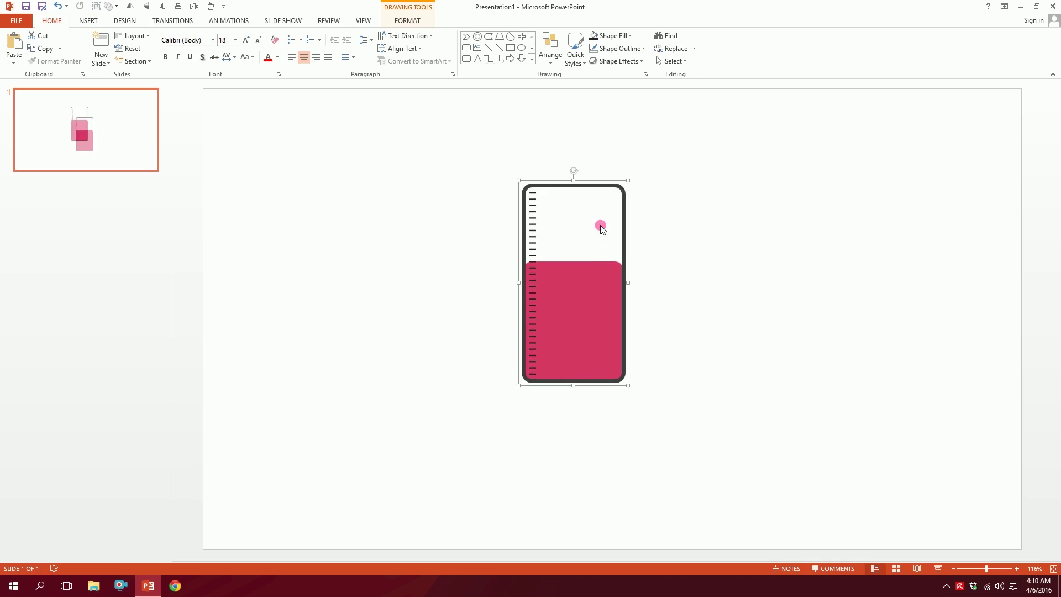
{"action": "left_click_drag", "start_coordinate": [521, 188], "coordinate": [542, 213]}
{"action": "left_click", "coordinate": [691, 311]}
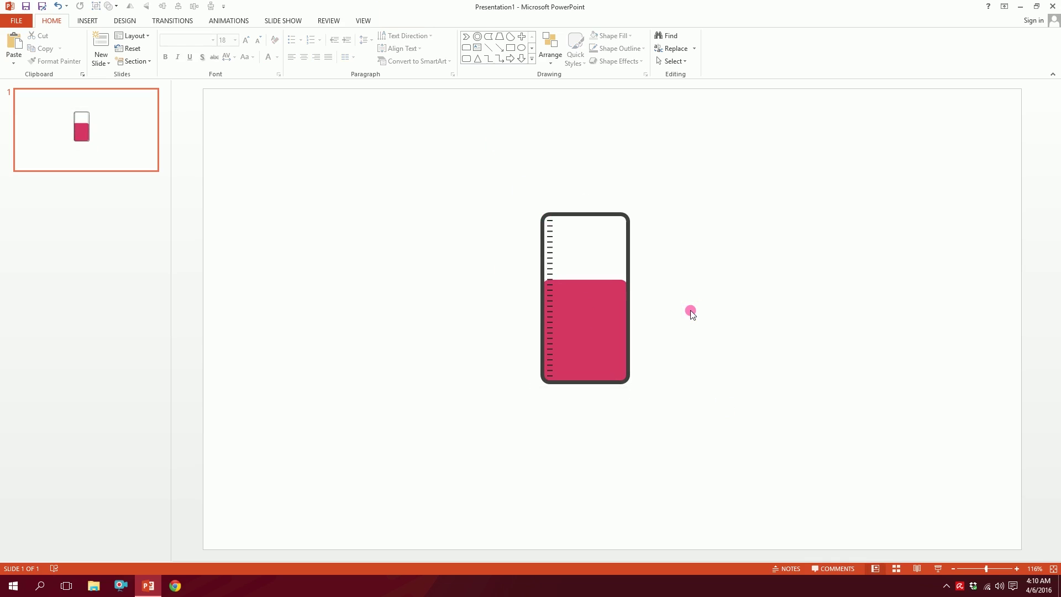
- Draw a tall, thin vertical rectangle left of the barrel and remove its outline
{"action": "left_click", "coordinate": [88, 21]}
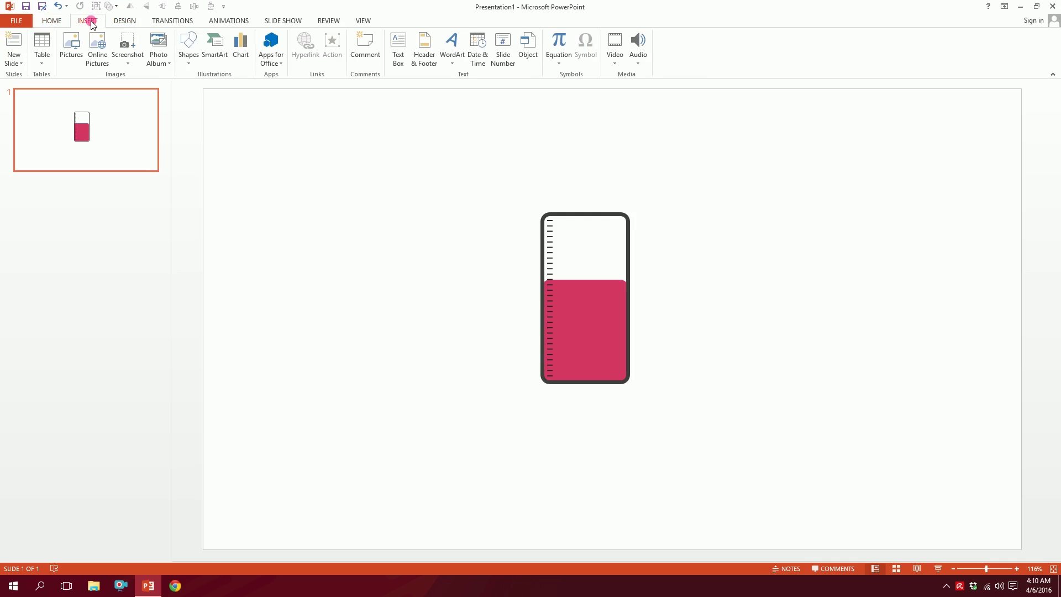
{"action": "left_click", "coordinate": [188, 58]}
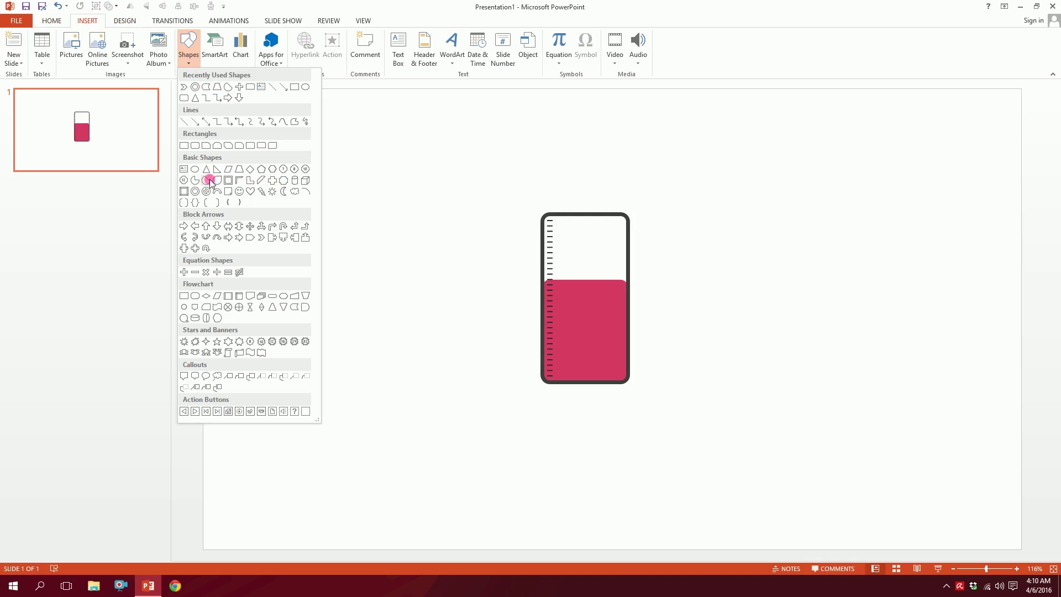
{"action": "left_click", "coordinate": [184, 146]}
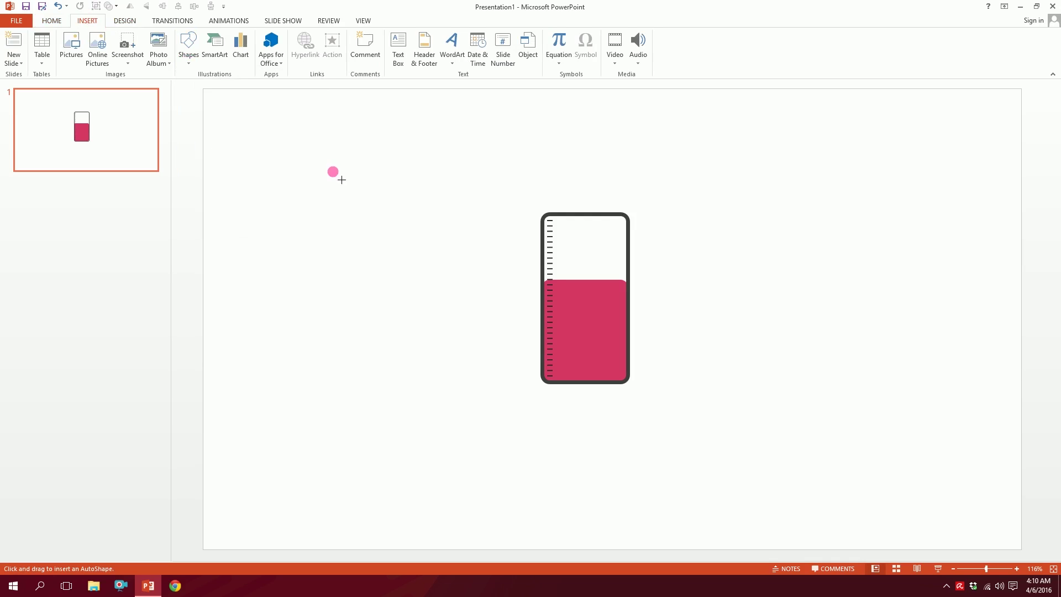
{"action": "mouse_move", "coordinate": [331, 168]}
{"action": "left_mouse_down"}
{"action": "mouse_move", "coordinate": [343, 474]}
{"action": "mouse_move", "coordinate": [335, 551]}
{"action": "left_mouse_up"}
{"action": "left_click_drag", "start_coordinate": [335, 164], "coordinate": [334, 144]}
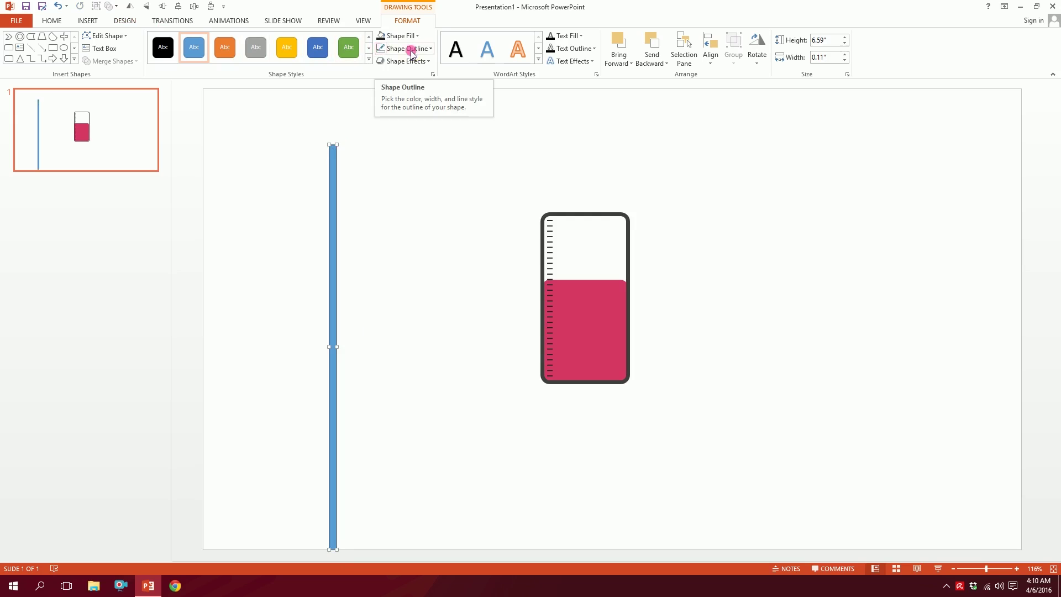
{"action": "left_click", "coordinate": [401, 50]}
{"action": "left_click", "coordinate": [386, 168]}
{"action": "left_click", "coordinate": [323, 145]}
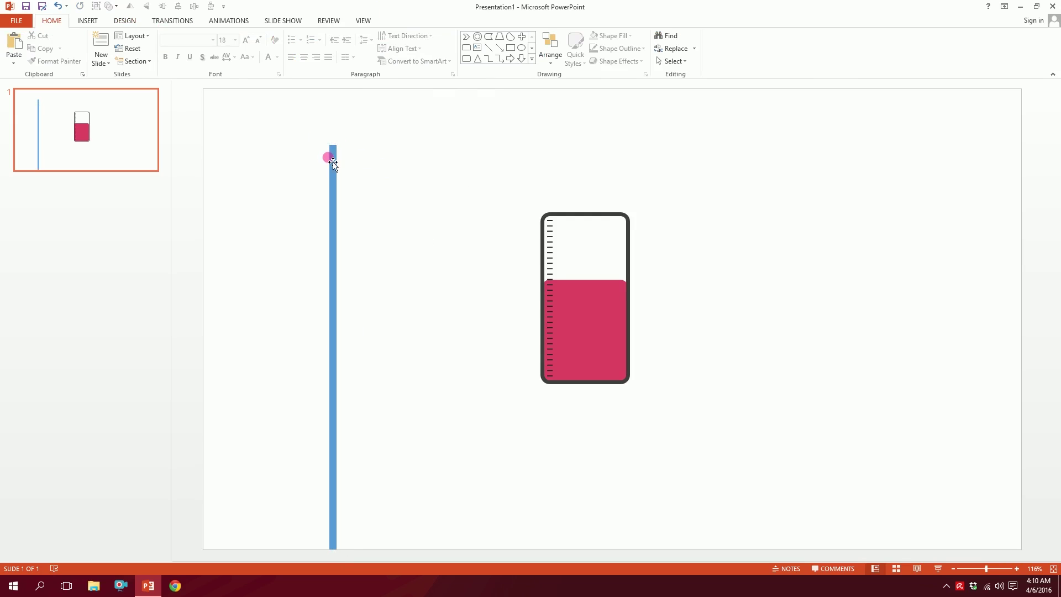
{"action": "left_click", "coordinate": [333, 162]}
{"action": "left_click", "coordinate": [88, 21]}
{"action": "left_click", "coordinate": [189, 46]}
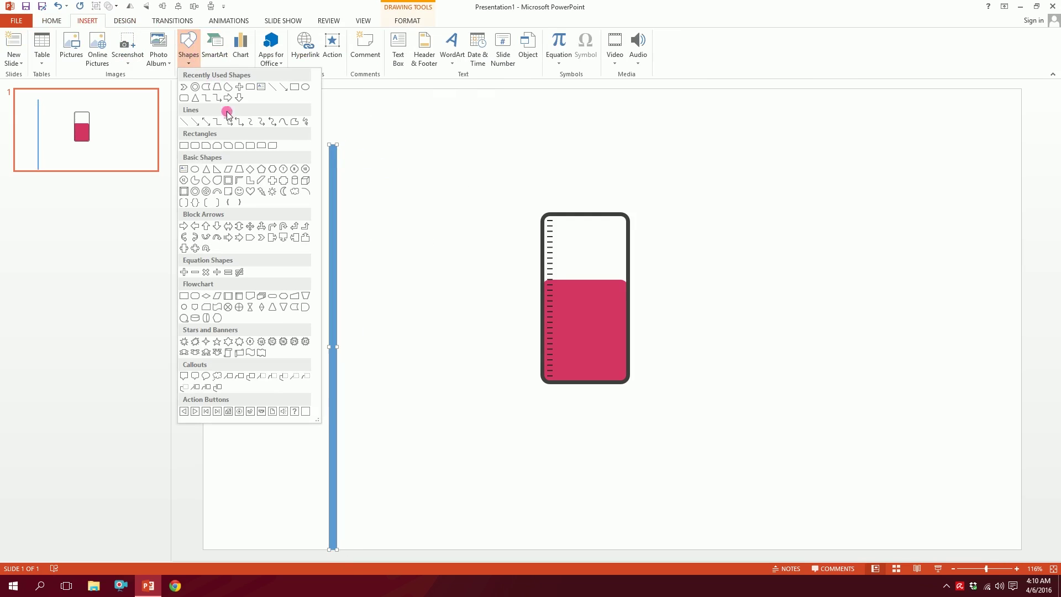
- Draw a narrow triangle on top of the bar, widened to match its width
{"action": "left_click", "coordinate": [217, 169]}
{"action": "left_click_drag", "start_coordinate": [325, 98], "coordinate": [329, 127]}
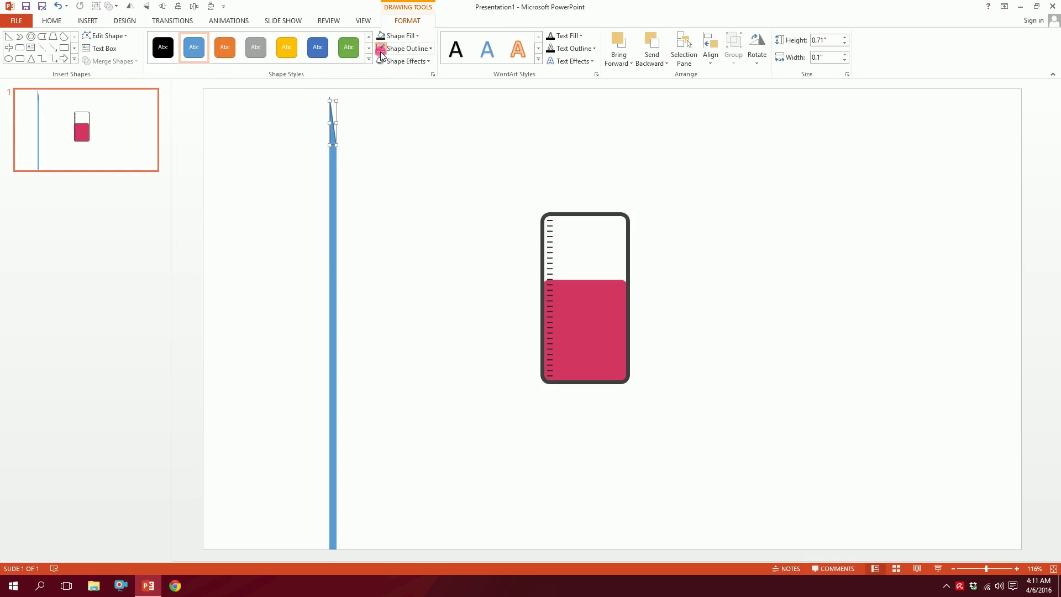
{"action": "left_click", "coordinate": [349, 171]}
{"action": "left_click", "coordinate": [339, 145]}
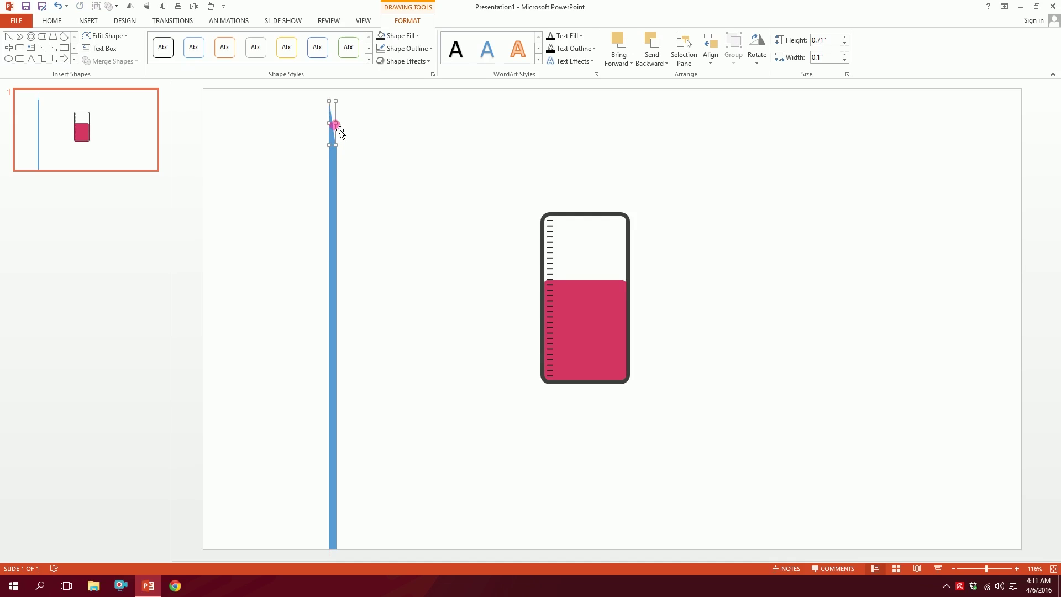
{"action": "left_click_drag", "start_coordinate": [336, 122], "coordinate": [341, 126]}
{"action": "left_click", "coordinate": [343, 113]}
- Union the triangle and bar into one needle and shorten it to 2.42" tall
{"action": "left_click_drag", "start_coordinate": [264, 95], "coordinate": [413, 592]}
{"action": "left_click", "coordinate": [113, 61]}
{"action": "left_click", "coordinate": [111, 74]}
{"action": "left_click_drag", "start_coordinate": [339, 553], "coordinate": [333, 249]}
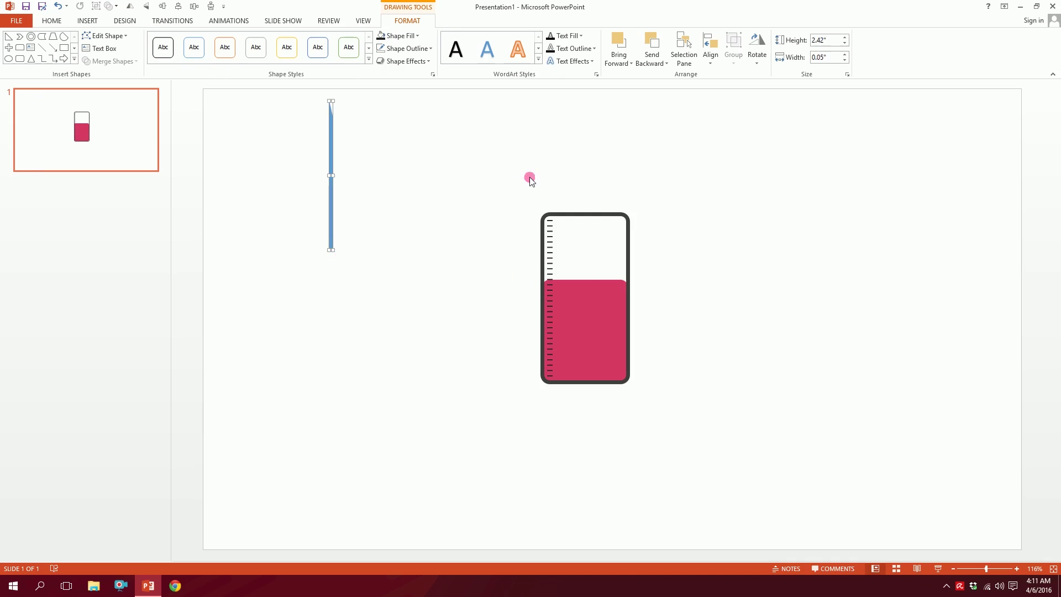
- Place the needle centred above the barrel and lengthen it to 3.74"
{"action": "left_click", "coordinate": [718, 464]}
{"action": "left_click_drag", "start_coordinate": [611, 372], "coordinate": [594, 510]}
{"action": "left_click_drag", "start_coordinate": [331, 232], "coordinate": [574, 326]}
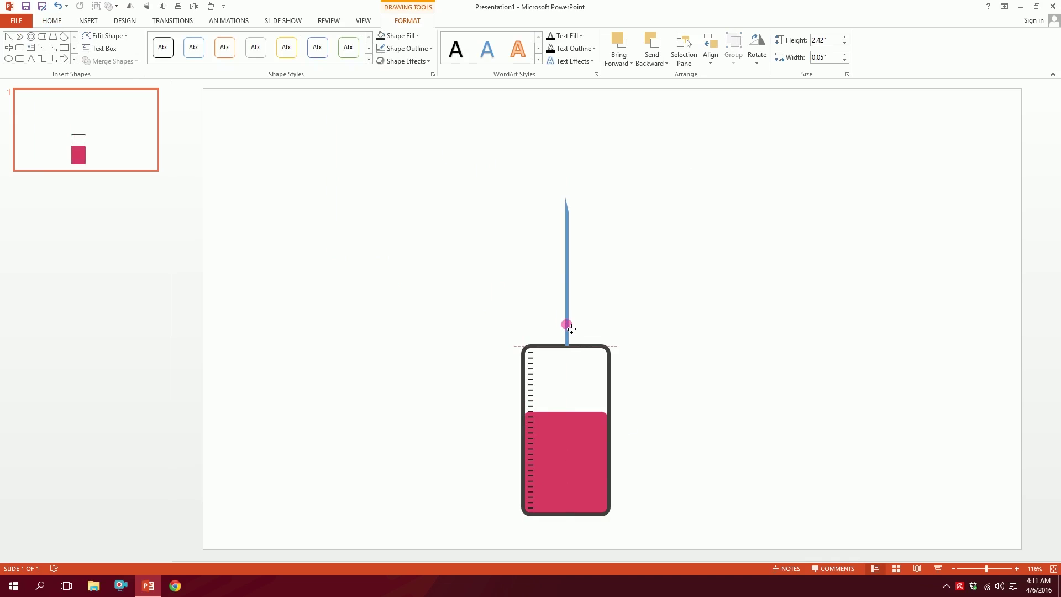
{"action": "left_click_drag", "start_coordinate": [575, 200], "coordinate": [568, 116]}
{"action": "left_click_drag", "start_coordinate": [569, 178], "coordinate": [563, 173]}
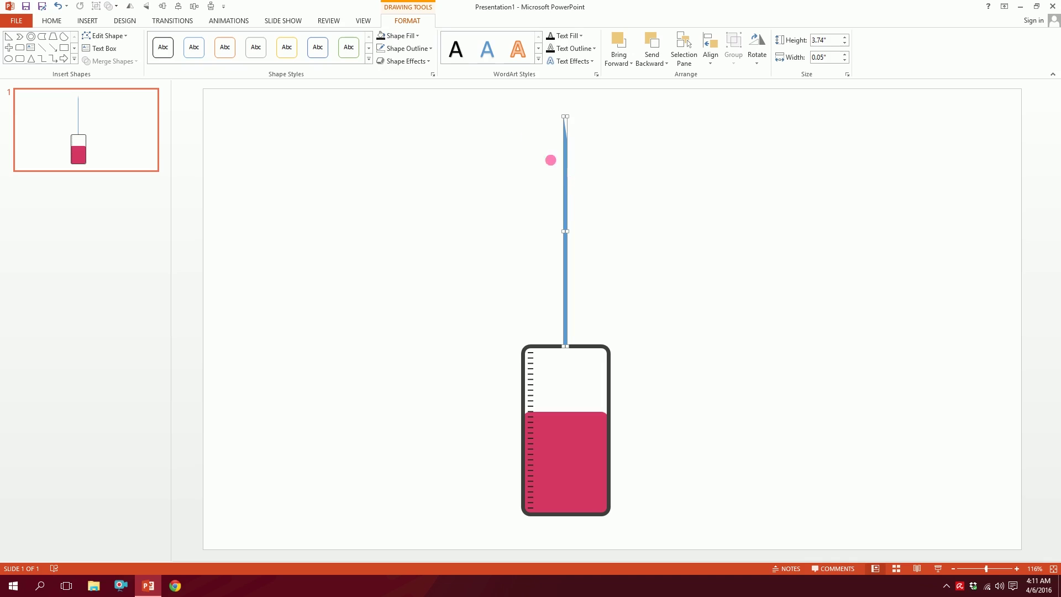
- Remove the needle's outline and fill it dark grey
{"action": "left_click", "coordinate": [388, 48]}
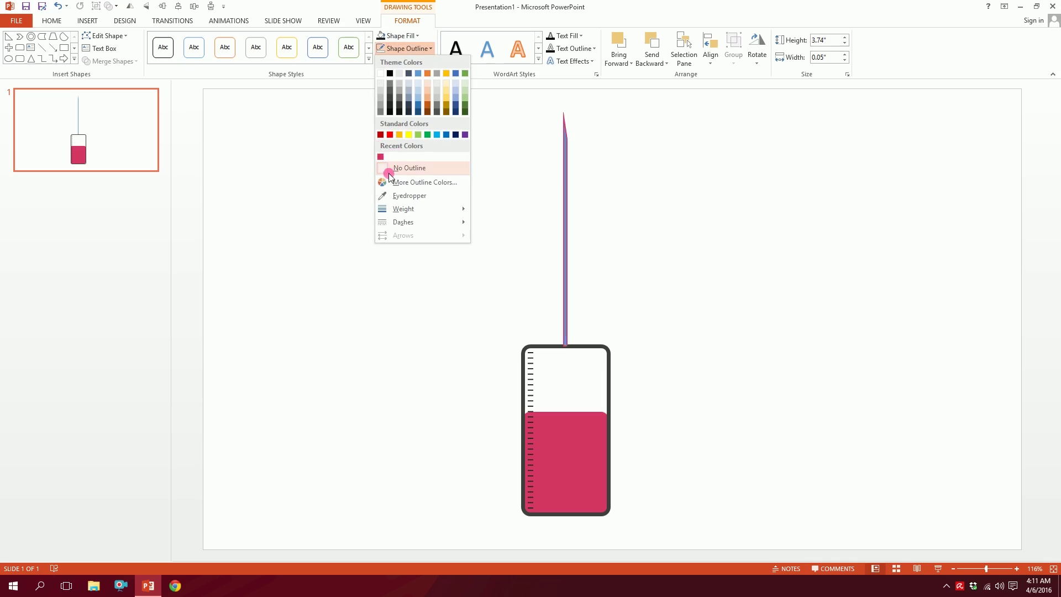
{"action": "left_click", "coordinate": [406, 37]}
{"action": "left_click", "coordinate": [382, 35]}
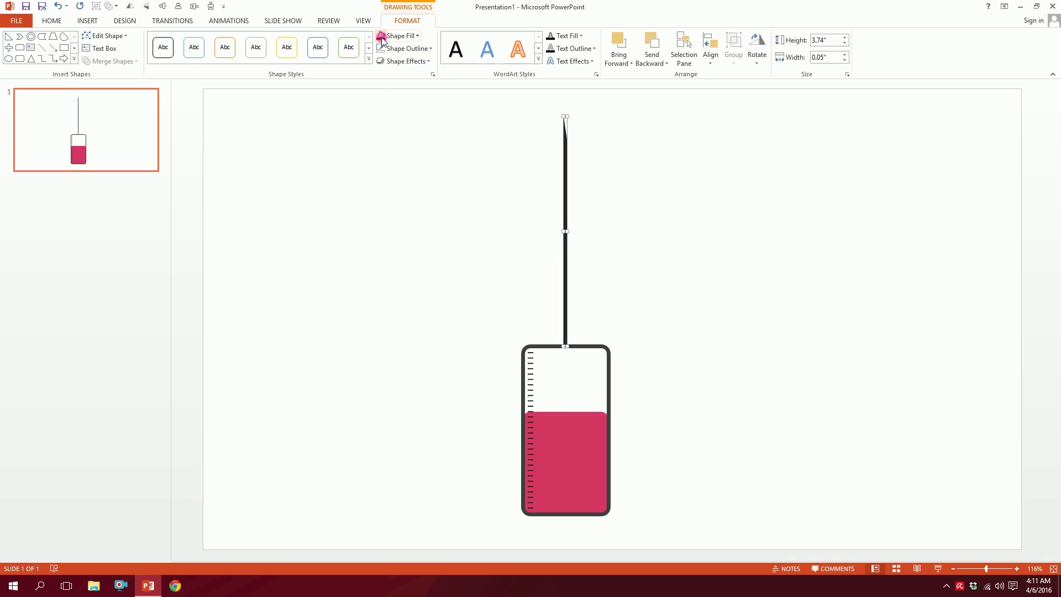
{"action": "left_click", "coordinate": [517, 220]}
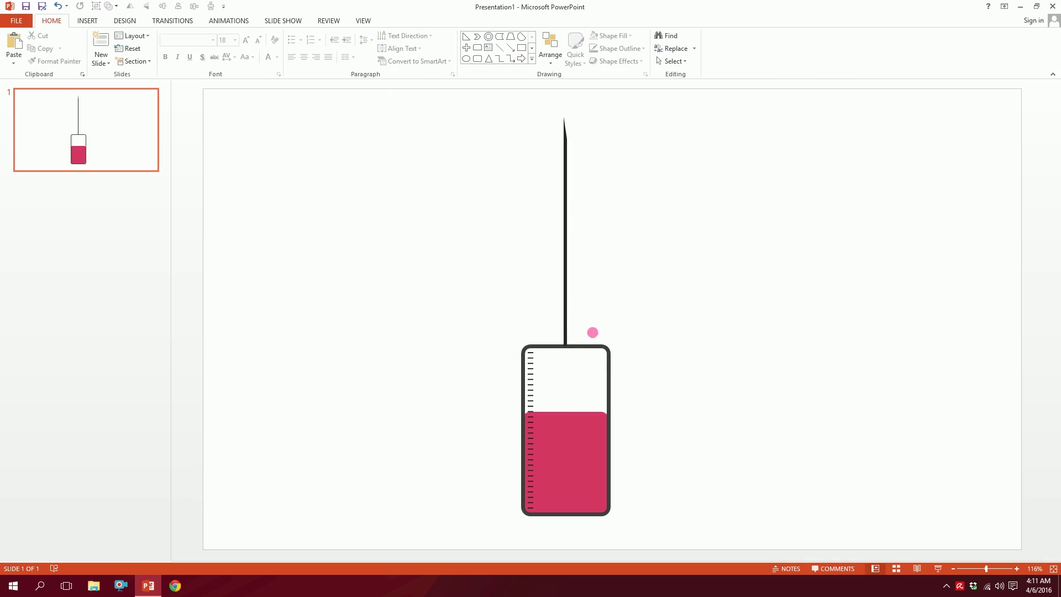
{"action": "left_click", "coordinate": [569, 304]}
{"action": "left_click", "coordinate": [403, 36]}
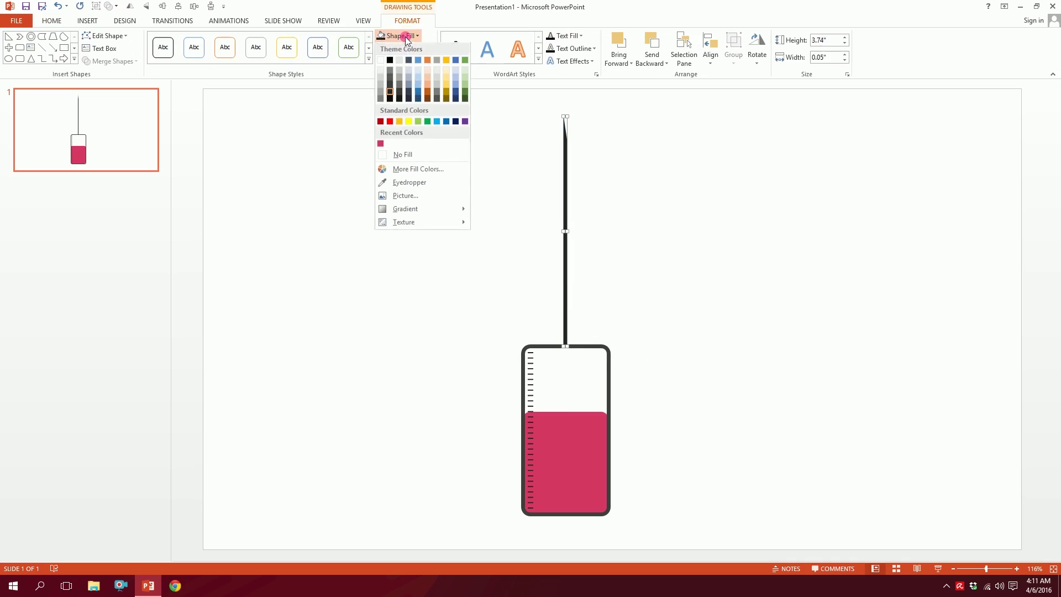
{"action": "left_click", "coordinate": [389, 86]}
{"action": "left_click", "coordinate": [631, 283]}
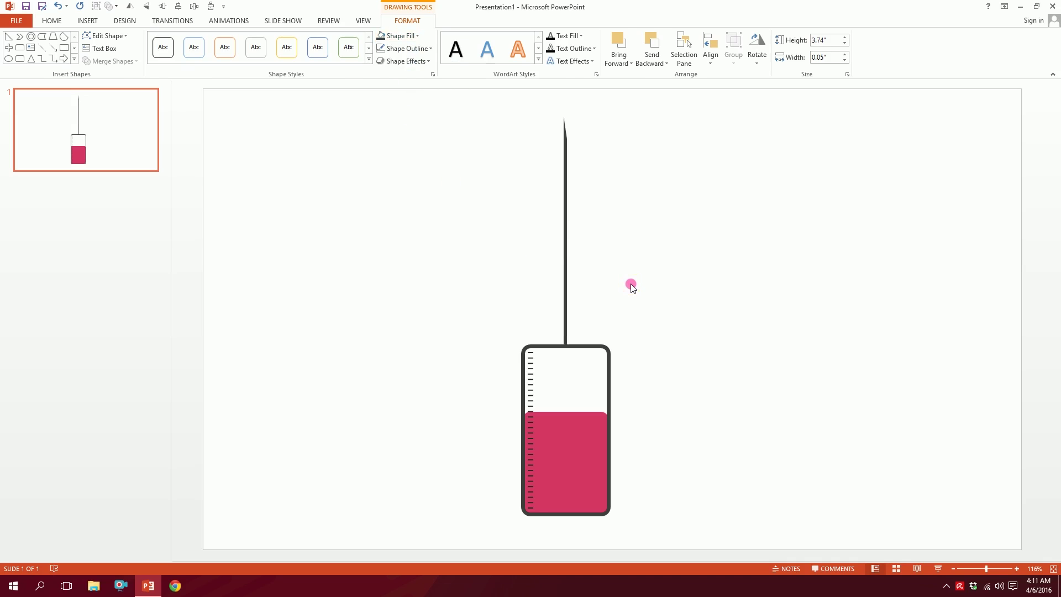
{"action": "left_click", "coordinate": [106, 21]}
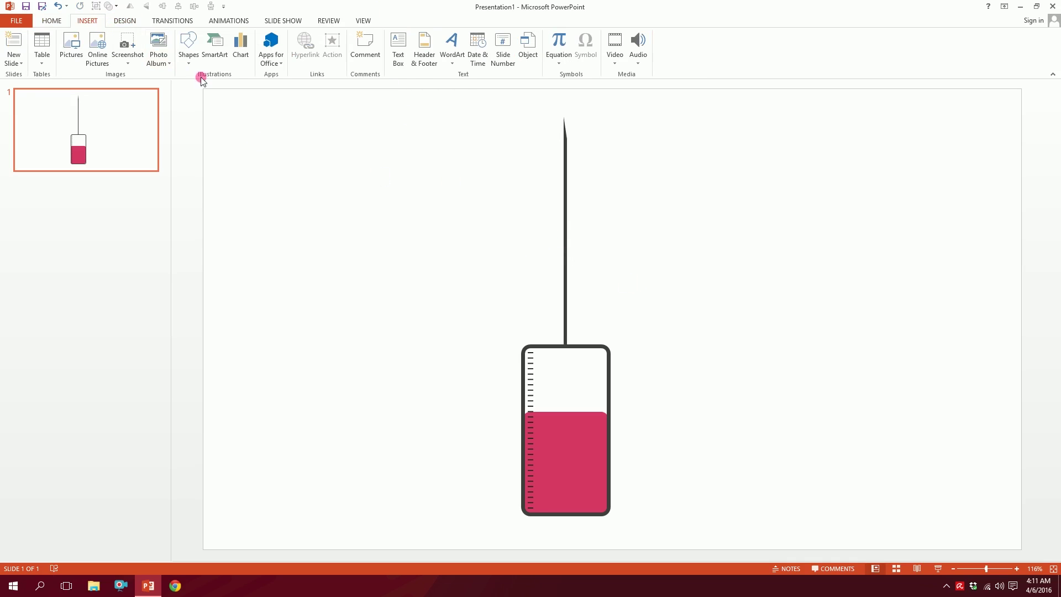
- Draw a small dark grey round-top rectangle as the neck between needle and barrel
{"action": "left_click", "coordinate": [189, 49]}
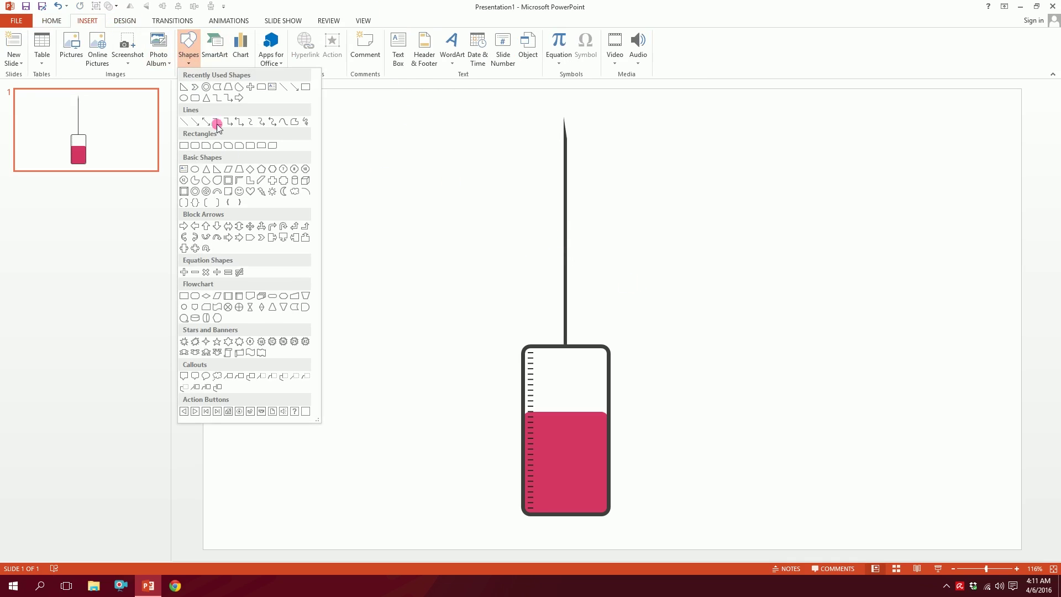
{"action": "left_click", "coordinate": [262, 146]}
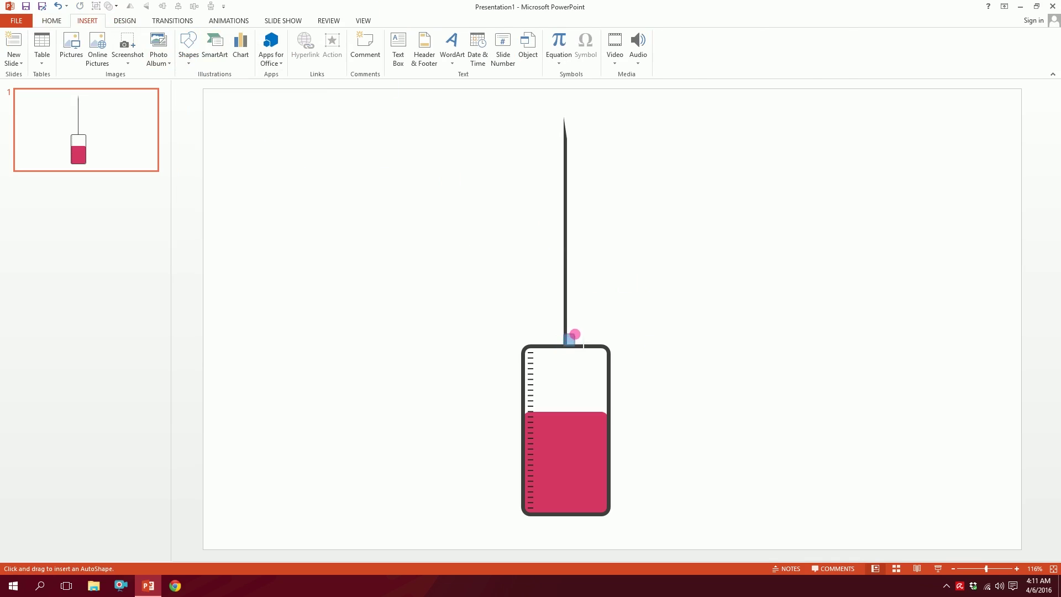
{"action": "left_click_drag", "start_coordinate": [575, 334], "coordinate": [572, 341]}
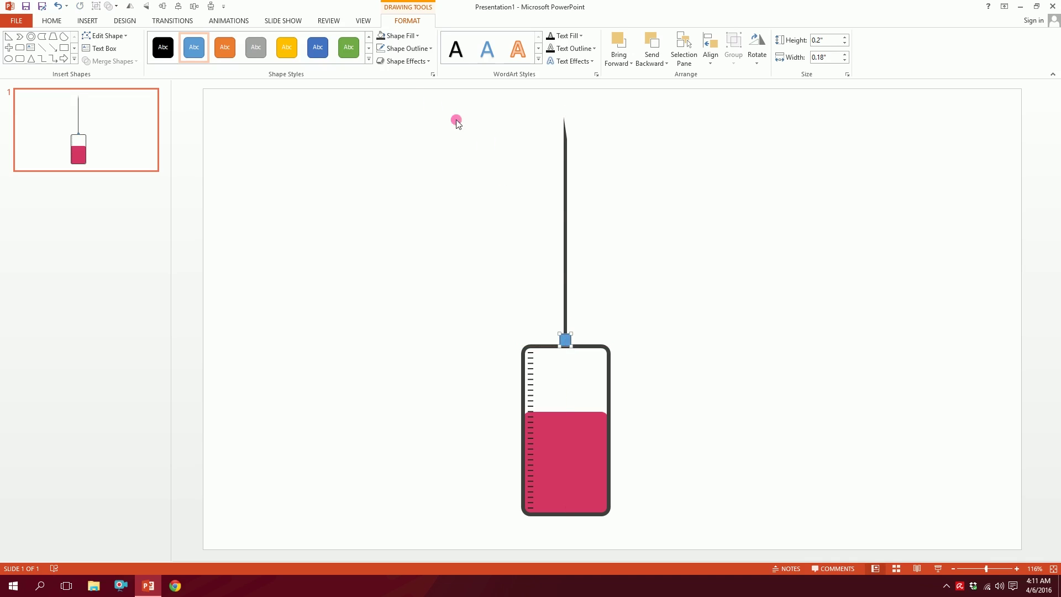
{"action": "left_click", "coordinate": [380, 36]}
{"action": "left_click", "coordinate": [478, 182]}
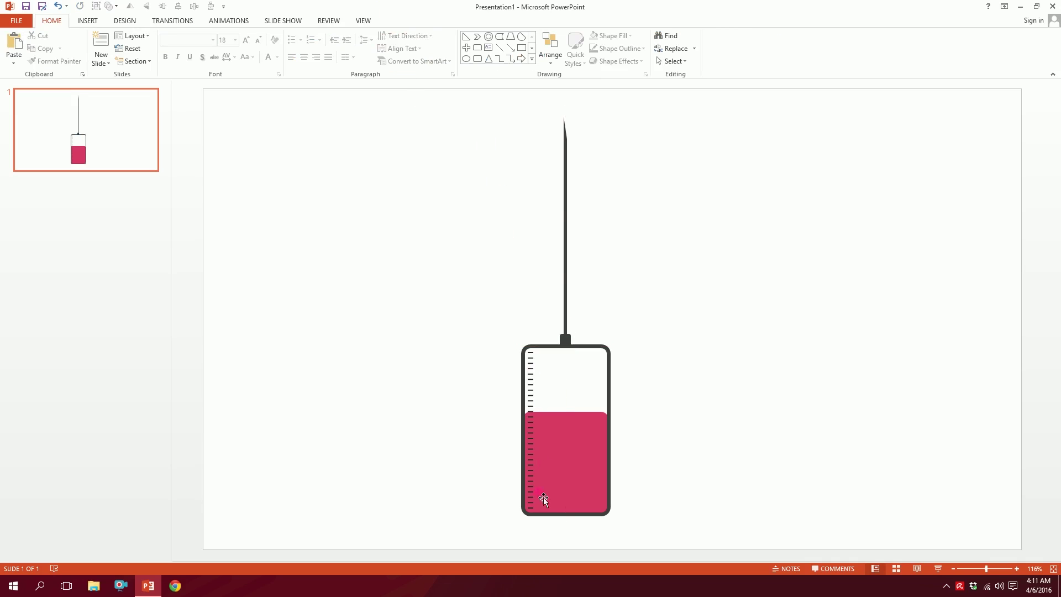
- Group all syringe parts and enlarge the group to 6.48" by 1.4"
{"action": "left_click_drag", "start_coordinate": [496, 543], "coordinate": [686, 78]}
{"action": "right_click", "coordinate": [569, 206]}
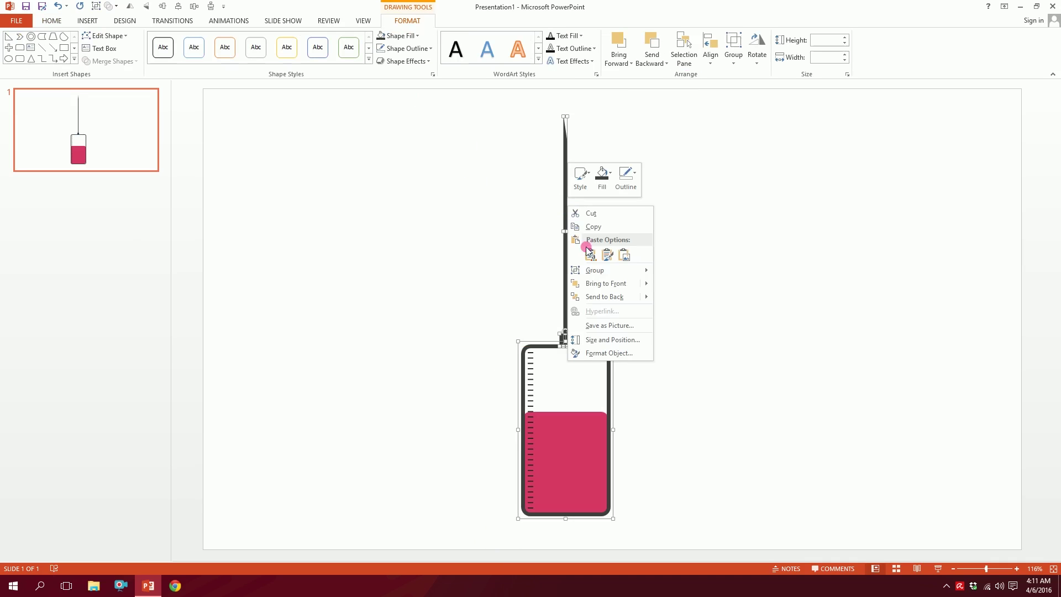
{"action": "mouse_move", "coordinate": [594, 270]}
{"action": "left_click", "coordinate": [669, 270]}
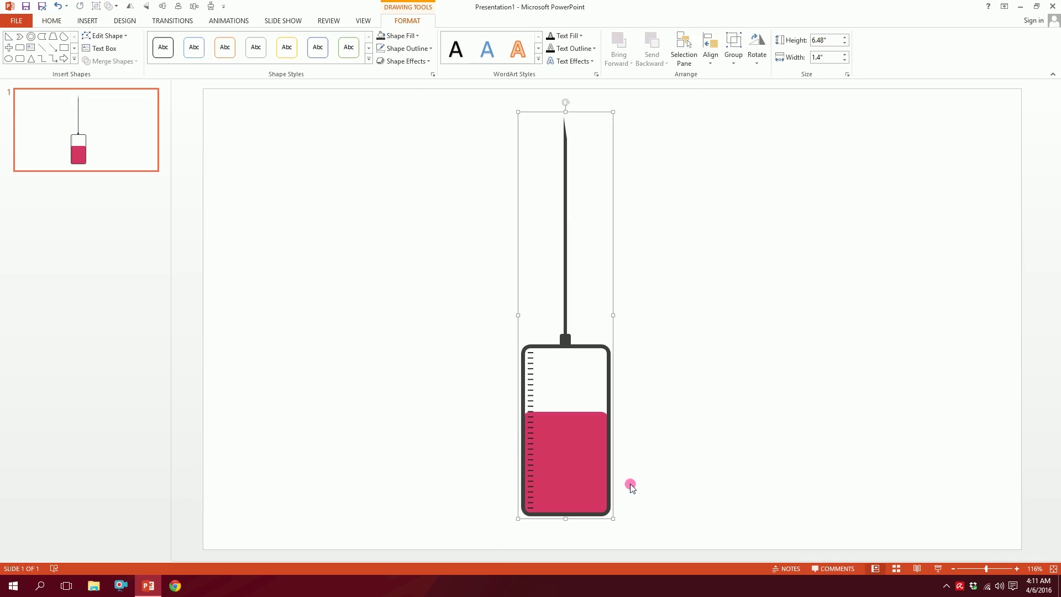
{"action": "left_click_drag", "start_coordinate": [613, 519], "coordinate": [608, 424]}
{"action": "left_click", "coordinate": [464, 287]}
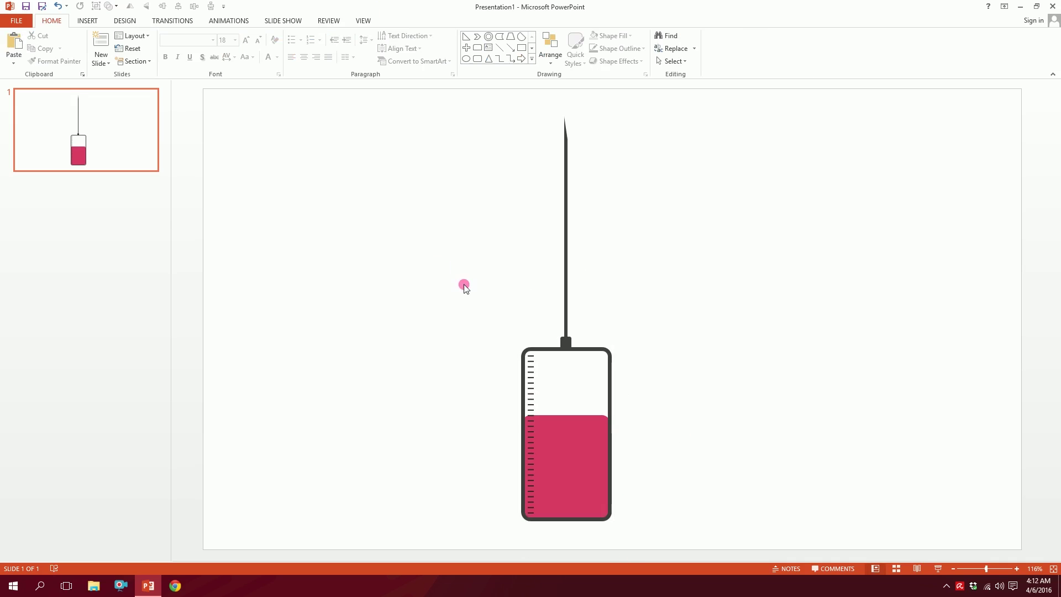
- Draw a tall rectangle for the plunger rod
{"action": "left_click", "coordinate": [87, 20]}
{"action": "left_click", "coordinate": [191, 44]}
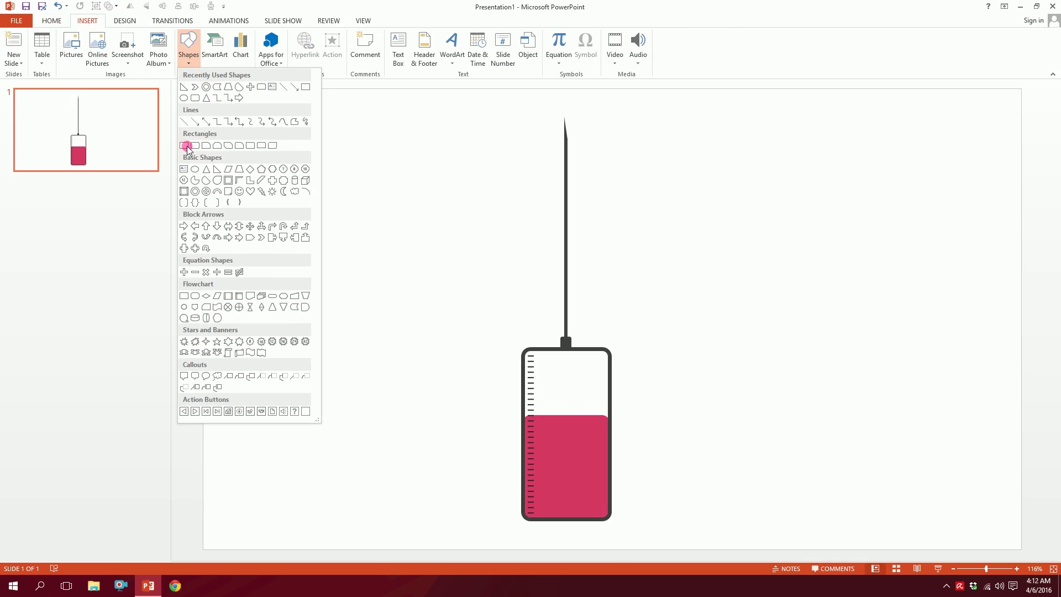
{"action": "left_click", "coordinate": [185, 146]}
{"action": "left_click_drag", "start_coordinate": [333, 145], "coordinate": [401, 480]}
{"action": "left_click_drag", "start_coordinate": [376, 416], "coordinate": [364, 375]}
- Add a flat, wide round-top rectangle centred under the rod as the plunger base
{"action": "left_click", "coordinate": [87, 21]}
{"action": "left_click", "coordinate": [188, 44]}
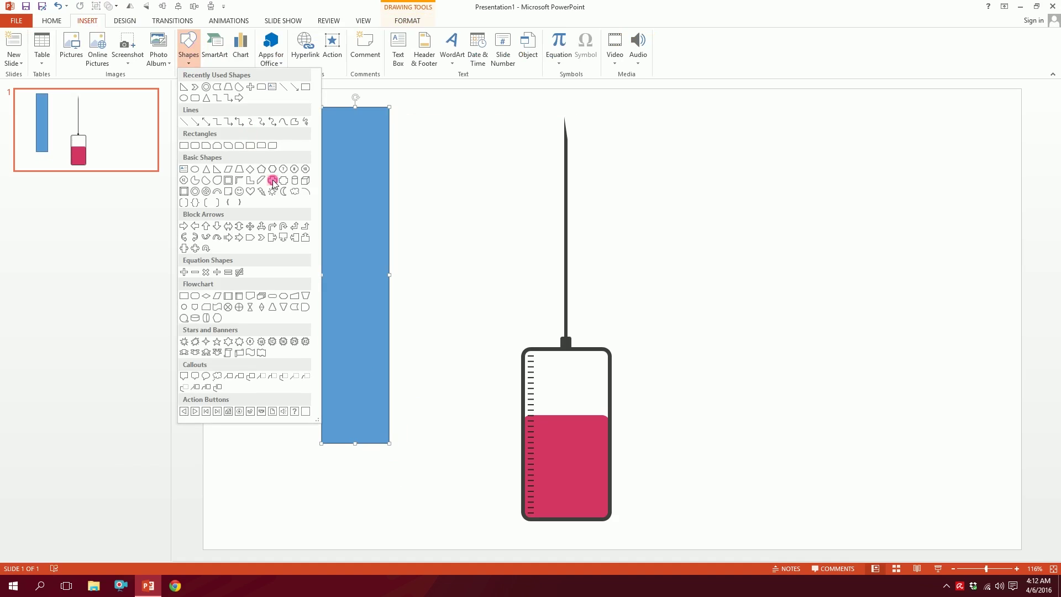
{"action": "left_click", "coordinate": [261, 146]}
{"action": "mouse_move", "coordinate": [291, 487]}
{"action": "left_mouse_down"}
{"action": "mouse_move", "coordinate": [419, 429]}
{"action": "mouse_move", "coordinate": [339, 424]}
{"action": "left_mouse_up"}
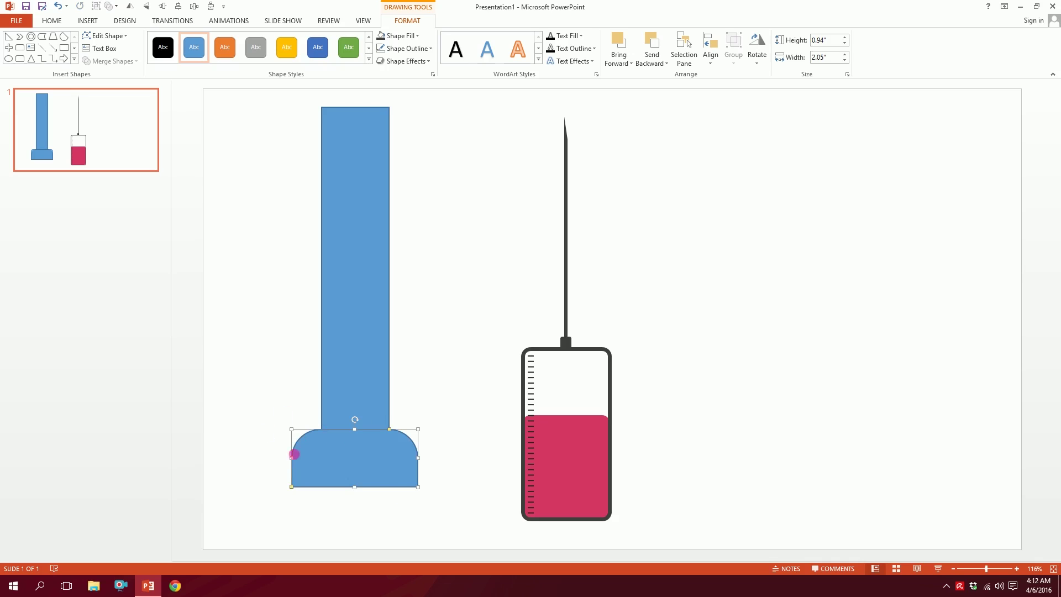
{"action": "left_click_drag", "start_coordinate": [361, 468], "coordinate": [334, 458]}
{"action": "left_click_drag", "start_coordinate": [391, 484], "coordinate": [405, 439]}
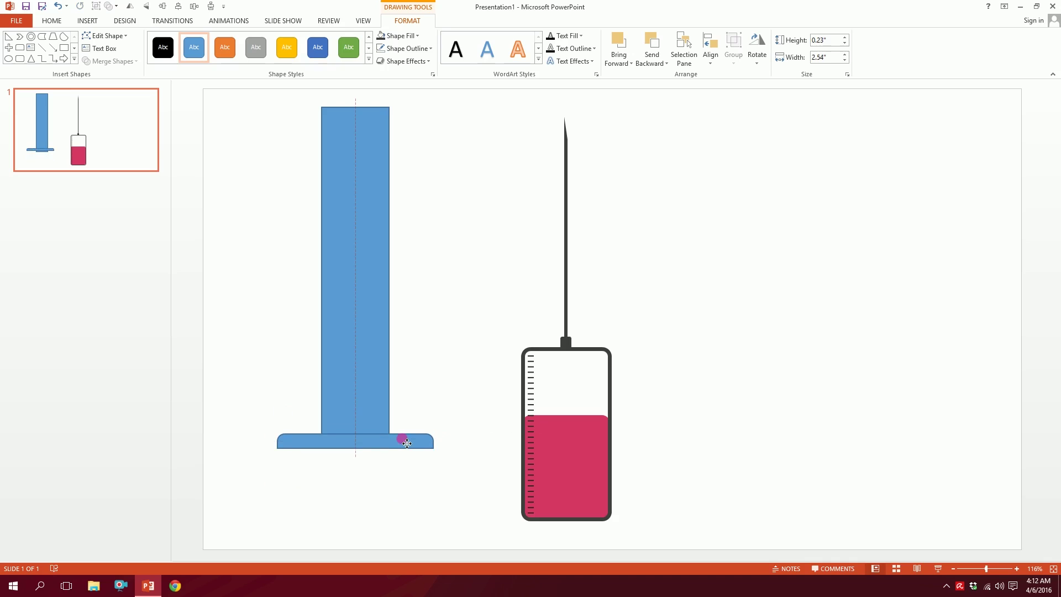
{"action": "left_click", "coordinate": [417, 492]}
- Remove both outlines, union rod and base, and shrink the plunger to about 2.19" by 1"
{"action": "left_click_drag", "start_coordinate": [467, 506], "coordinate": [173, 78]}
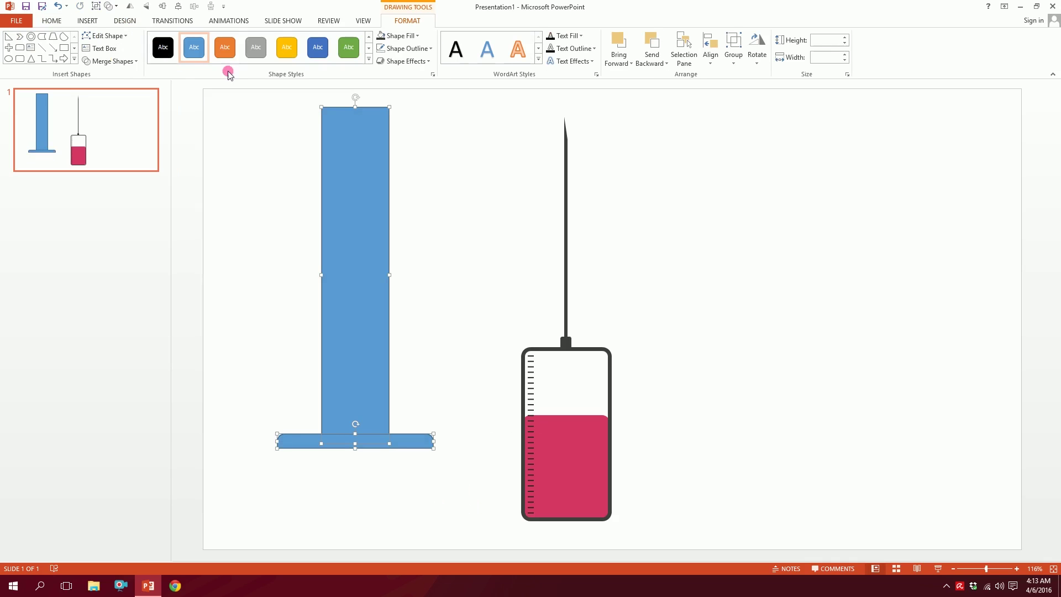
{"action": "left_click", "coordinate": [382, 38]}
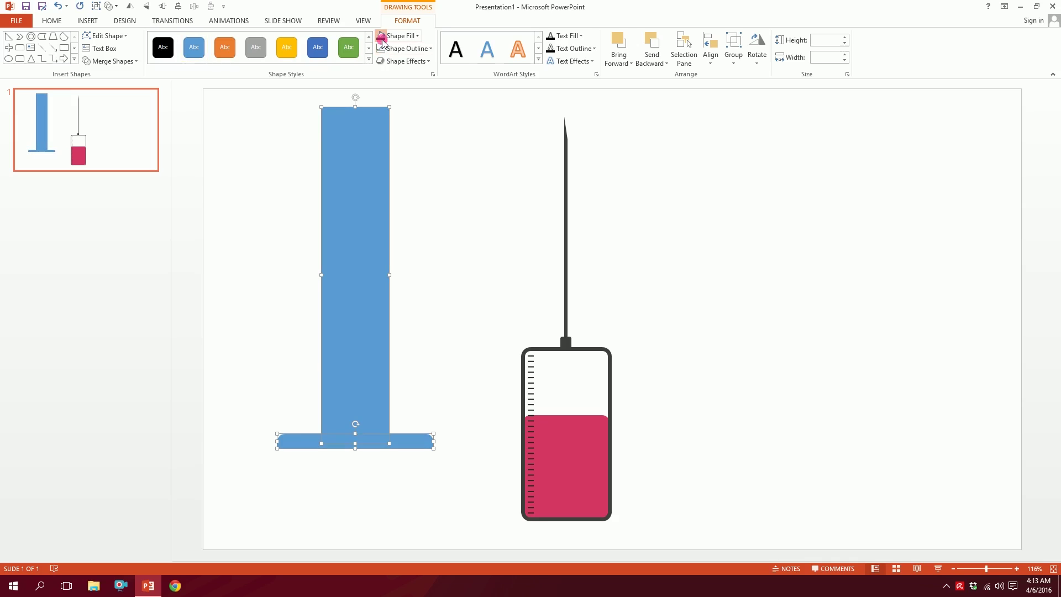
{"action": "left_click", "coordinate": [104, 63]}
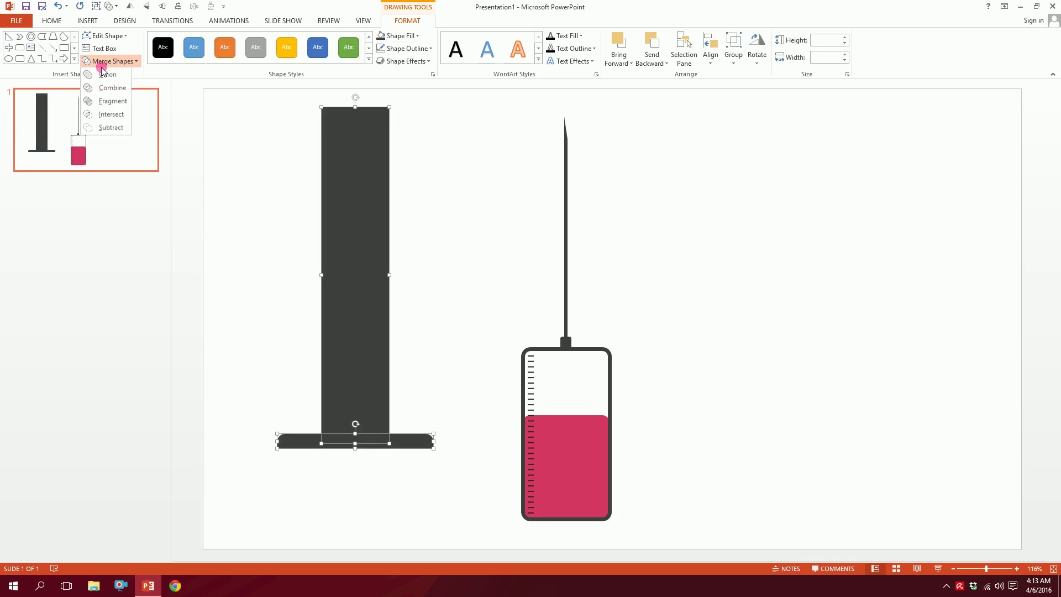
{"action": "left_click", "coordinate": [104, 71]}
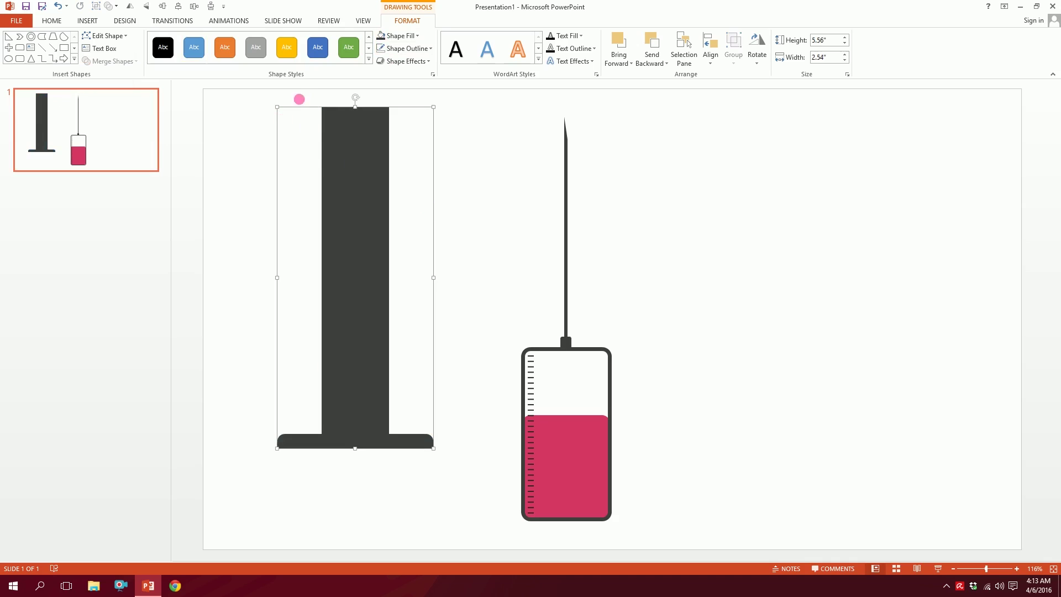
{"action": "left_click_drag", "start_coordinate": [282, 113], "coordinate": [404, 310]}
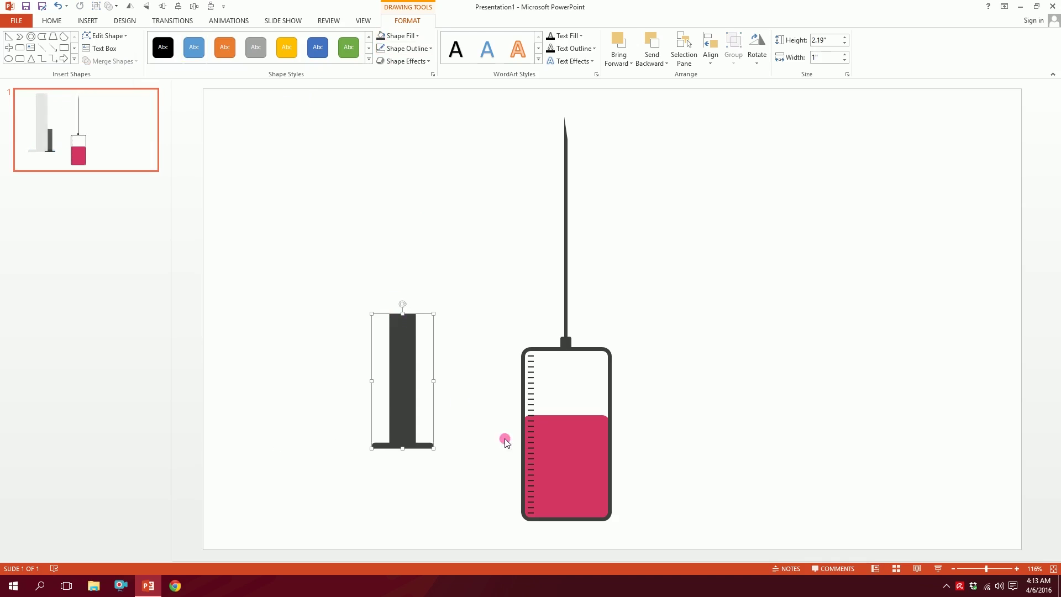
- Shrink the syringe to about 1 inch wide to match the plunger
{"action": "left_click_drag", "start_coordinate": [466, 102], "coordinate": [730, 575]}
{"action": "left_click", "coordinate": [612, 471]}
{"action": "left_click", "coordinate": [567, 482]}
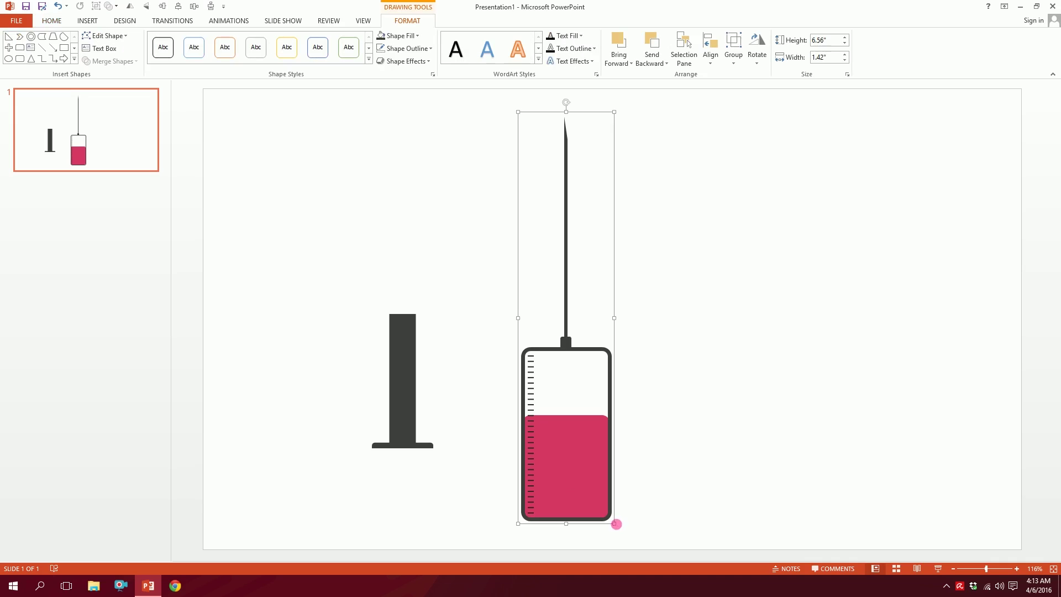
{"action": "left_click_drag", "start_coordinate": [618, 529], "coordinate": [557, 403]}
{"action": "left_click", "coordinate": [514, 412]}
{"action": "left_click", "coordinate": [545, 379]}
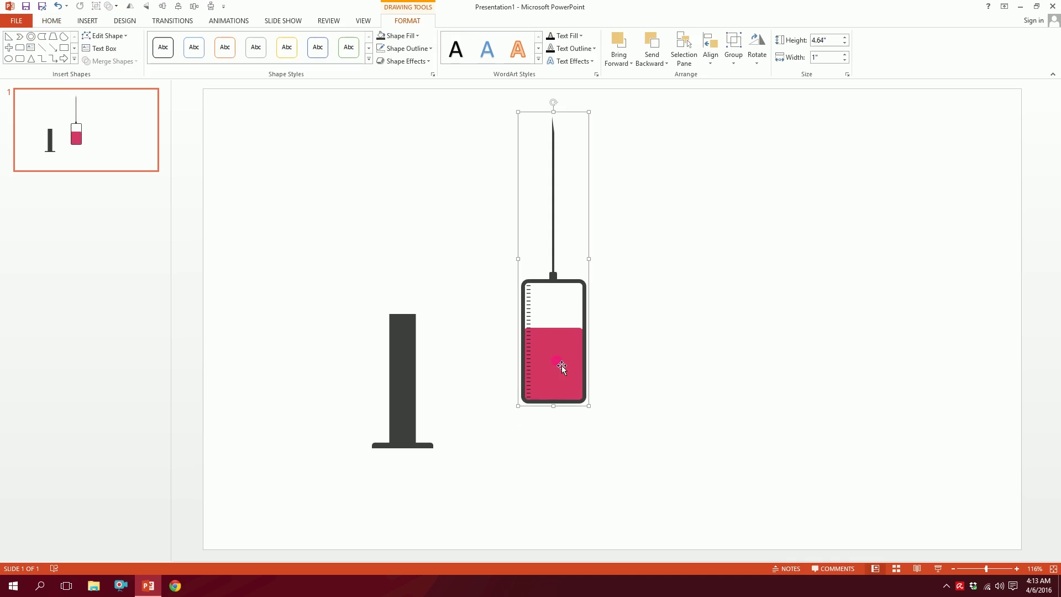
- Ungroup the syringe and move the plunger up under the barrel
{"action": "right_click", "coordinate": [562, 366]}
{"action": "mouse_move", "coordinate": [608, 425]}
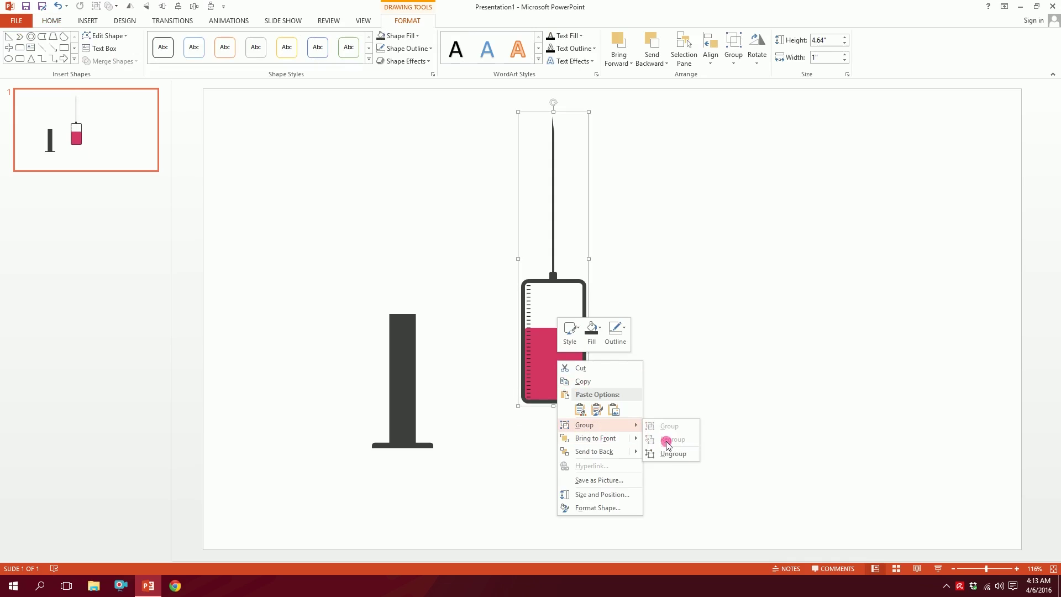
{"action": "left_click", "coordinate": [671, 453]}
{"action": "left_click", "coordinate": [571, 438]}
{"action": "left_click_drag", "start_coordinate": [419, 397], "coordinate": [553, 428]}
- Raise the pink liquid's bottom edge and nudge the plunger slightly down
{"action": "left_click", "coordinate": [565, 366]}
{"action": "left_click", "coordinate": [565, 369]}
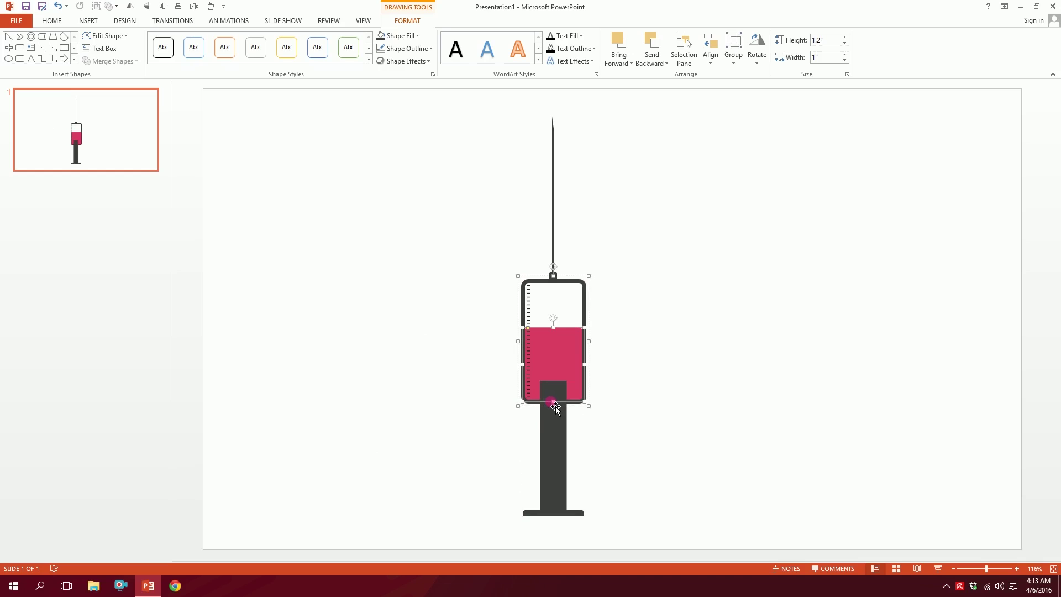
{"action": "left_click_drag", "start_coordinate": [556, 408], "coordinate": [556, 381]}
{"action": "left_click", "coordinate": [614, 386]}
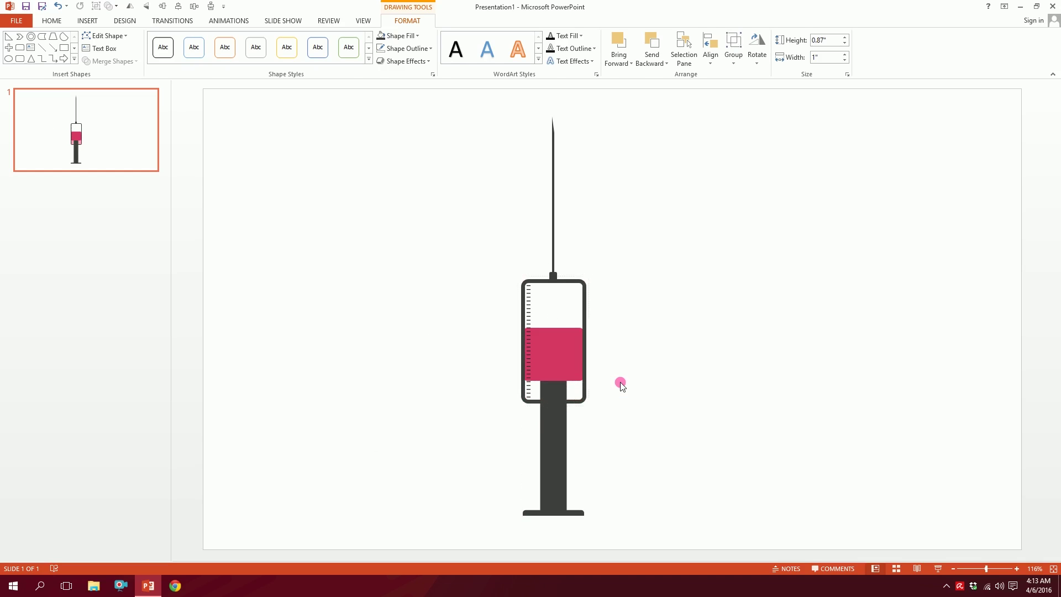
{"action": "left_click", "coordinate": [563, 397]}
{"action": "key", "text": "Down"}
{"action": "key", "text": "Down"}
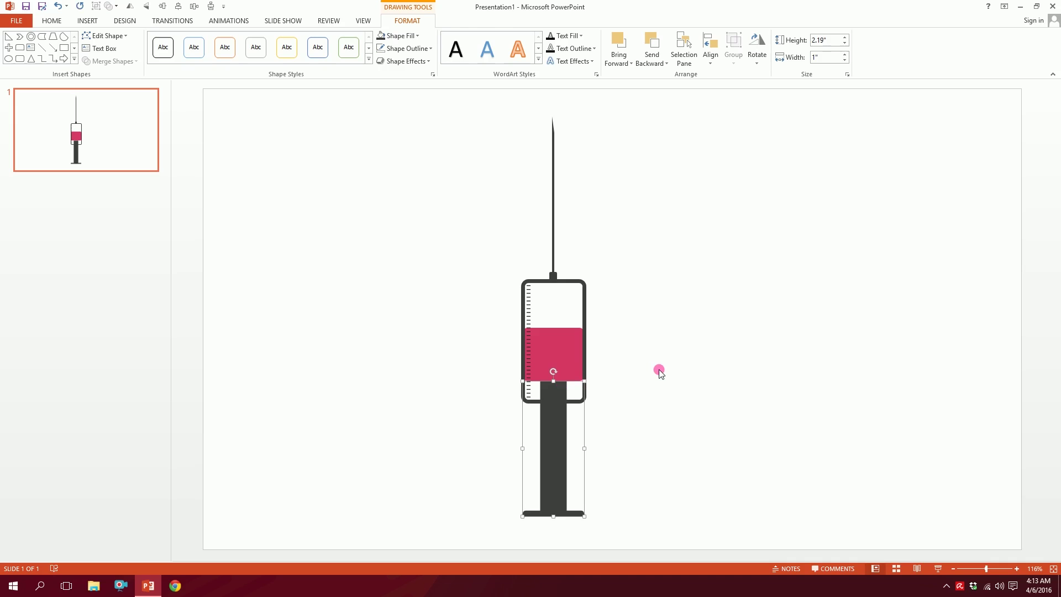
{"action": "left_click", "coordinate": [661, 371]}
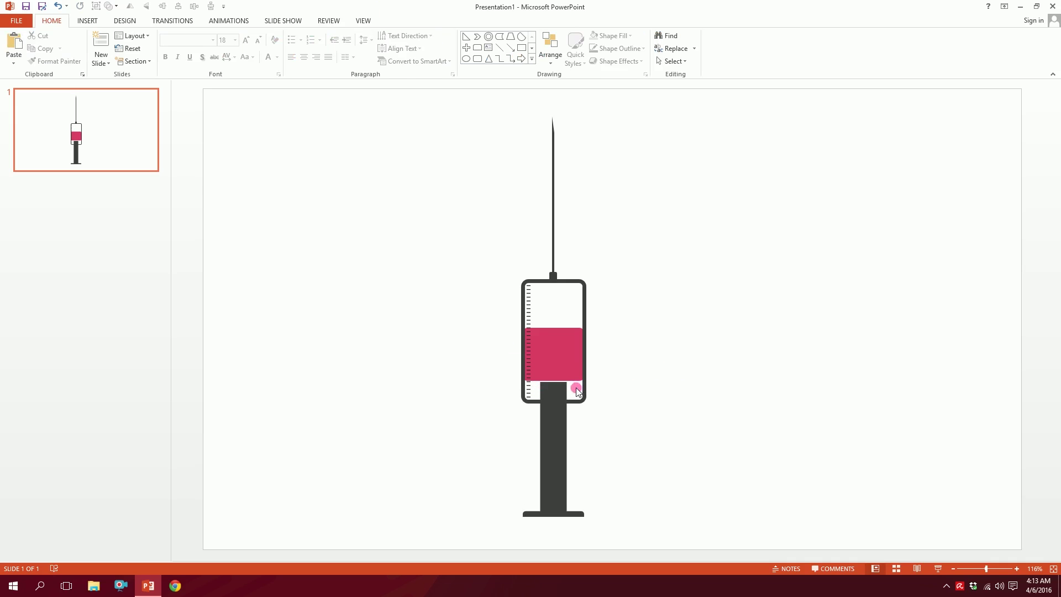
- Draw a thin dark grey bar, 1" by 0.05", across the barrel above the plunger
{"action": "scroll", "coordinate": [576, 387], "scroll_direction": "up", "scroll_amount": 5, "text": "ctrl"}
{"action": "left_click", "coordinate": [87, 20]}
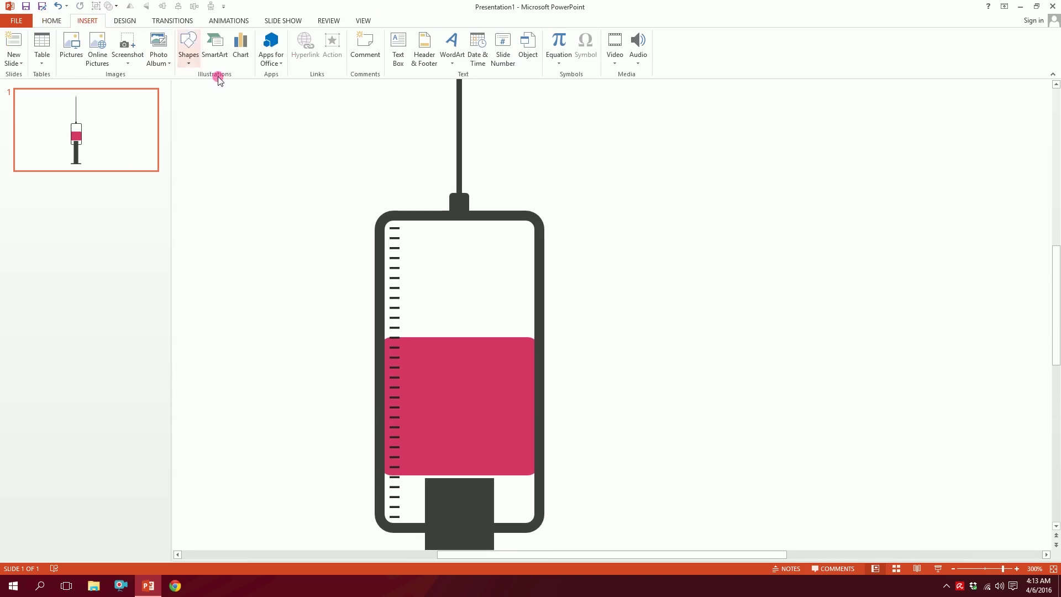
{"action": "left_click", "coordinate": [188, 56]}
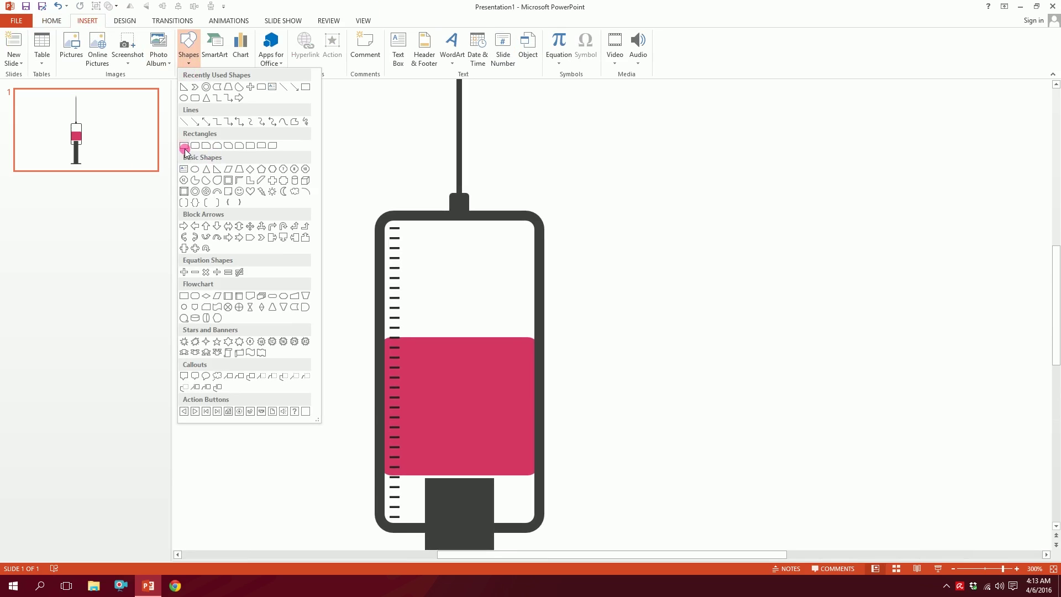
{"action": "left_click", "coordinate": [184, 146]}
{"action": "left_click_drag", "start_coordinate": [381, 470], "coordinate": [539, 477]}
{"action": "left_click", "coordinate": [380, 49]}
{"action": "left_click", "coordinate": [381, 36]}
{"action": "left_click", "coordinate": [719, 247]}
{"action": "left_click", "coordinate": [506, 476]}
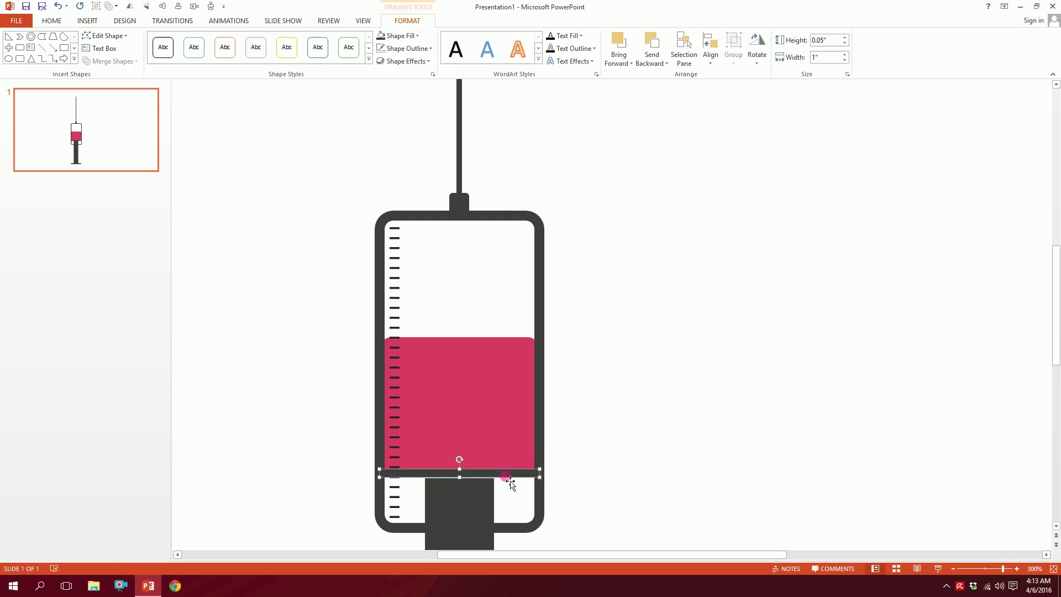
{"action": "left_click_drag", "start_coordinate": [461, 484], "coordinate": [468, 480]}
{"action": "left_click", "coordinate": [542, 505]}
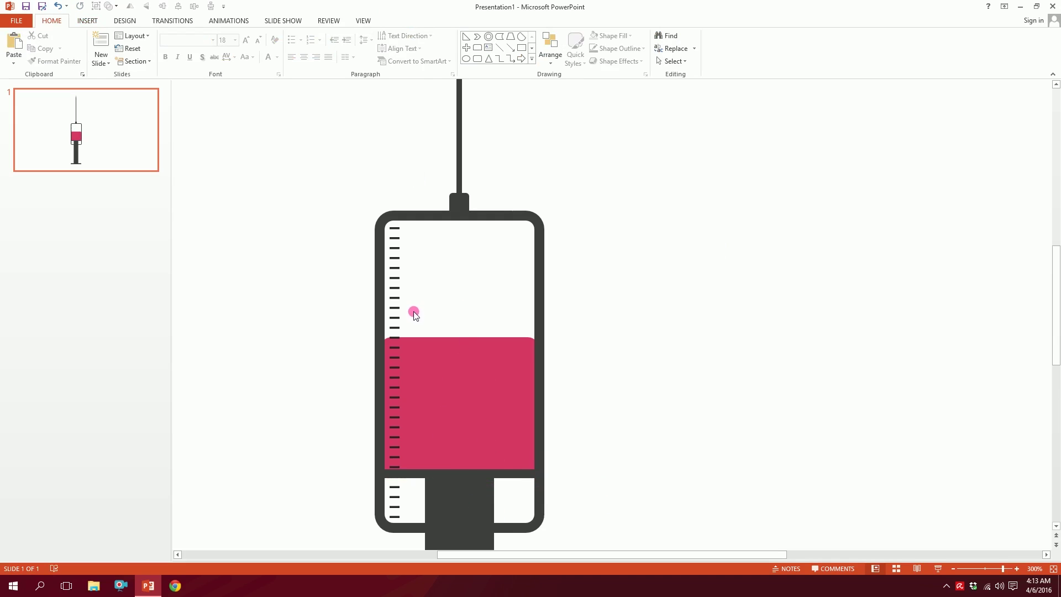
- Bring the tick-mark strip to the front
{"action": "left_click", "coordinate": [395, 269]}
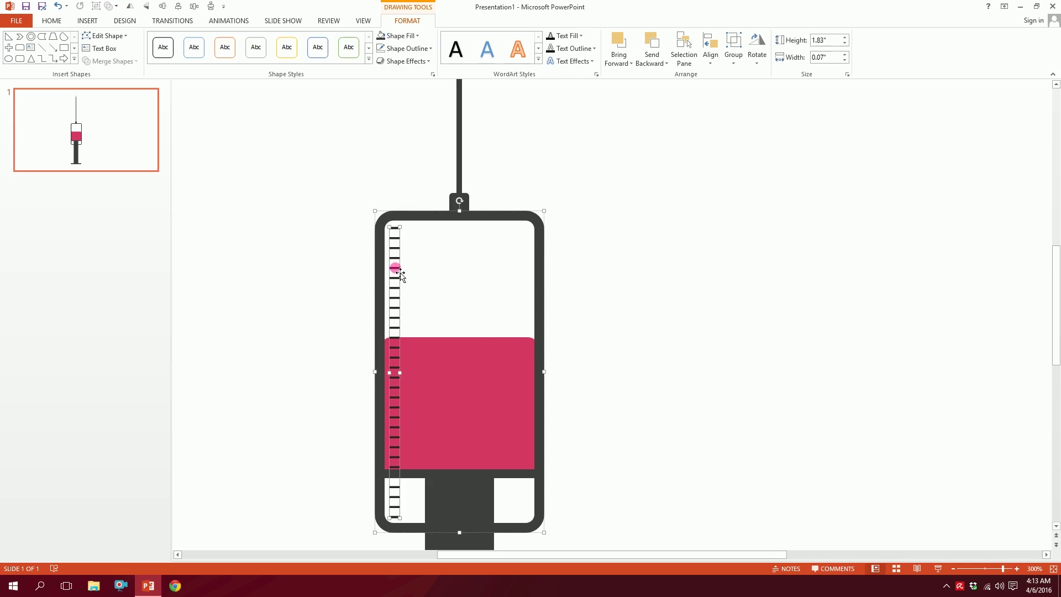
{"action": "right_click", "coordinate": [400, 275]}
{"action": "mouse_move", "coordinate": [450, 380]}
{"action": "left_click", "coordinate": [506, 381]}
{"action": "left_click", "coordinate": [634, 359]}
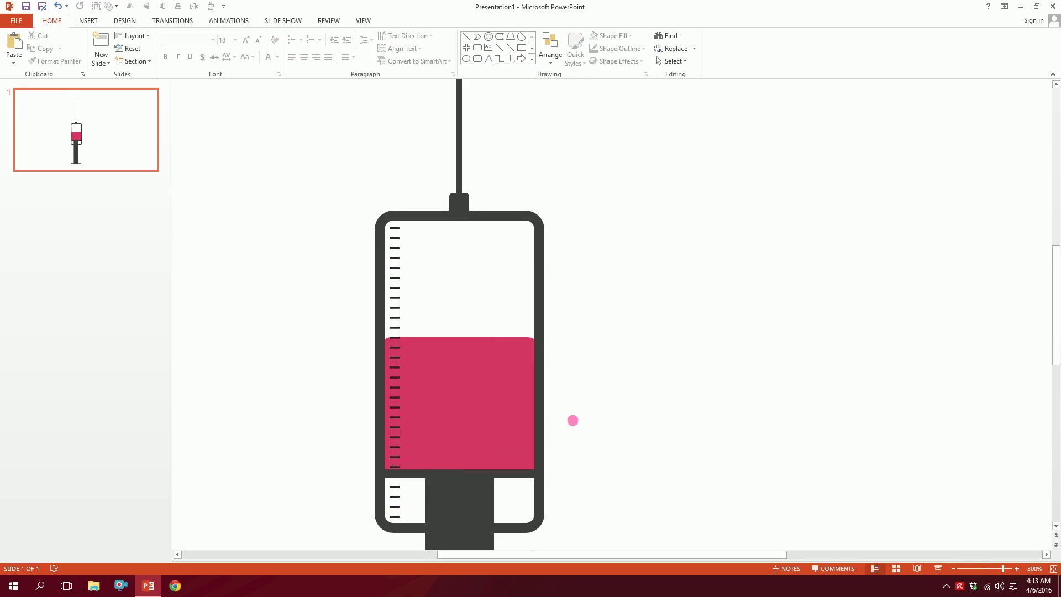
{"action": "scroll", "coordinate": [572, 420], "scroll_direction": "down", "scroll_amount": 10}
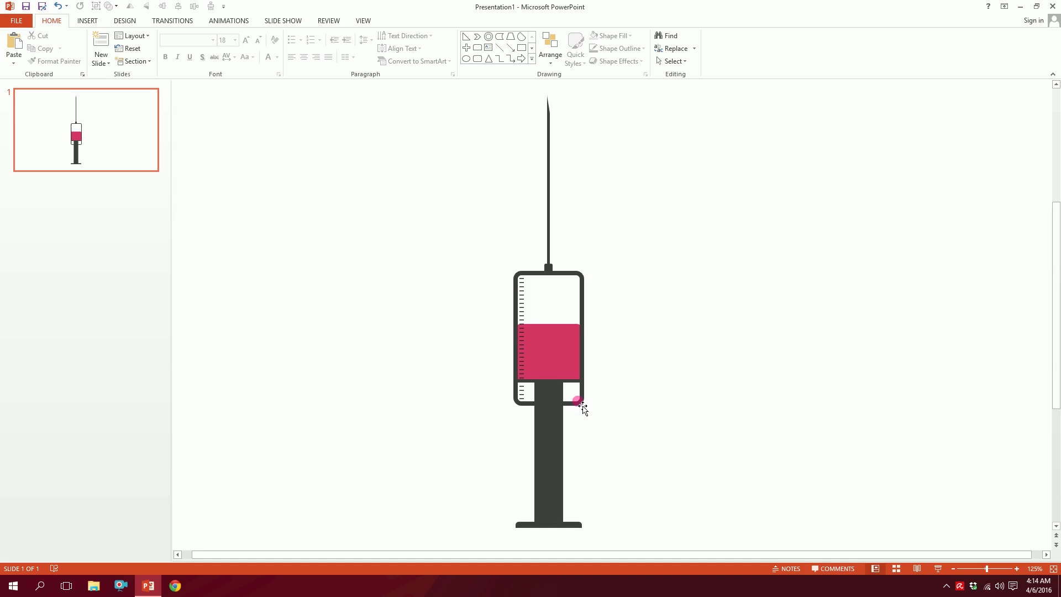
- Draw a small rounded-rectangle pill inside the pink liquid
{"action": "left_click", "coordinate": [583, 408]}
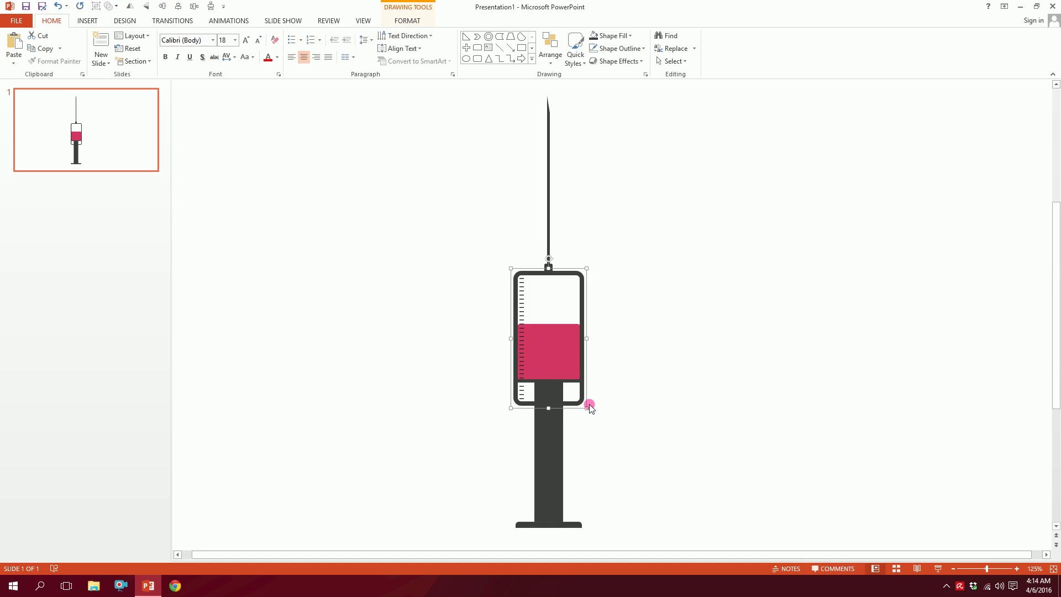
{"action": "left_click", "coordinate": [653, 380]}
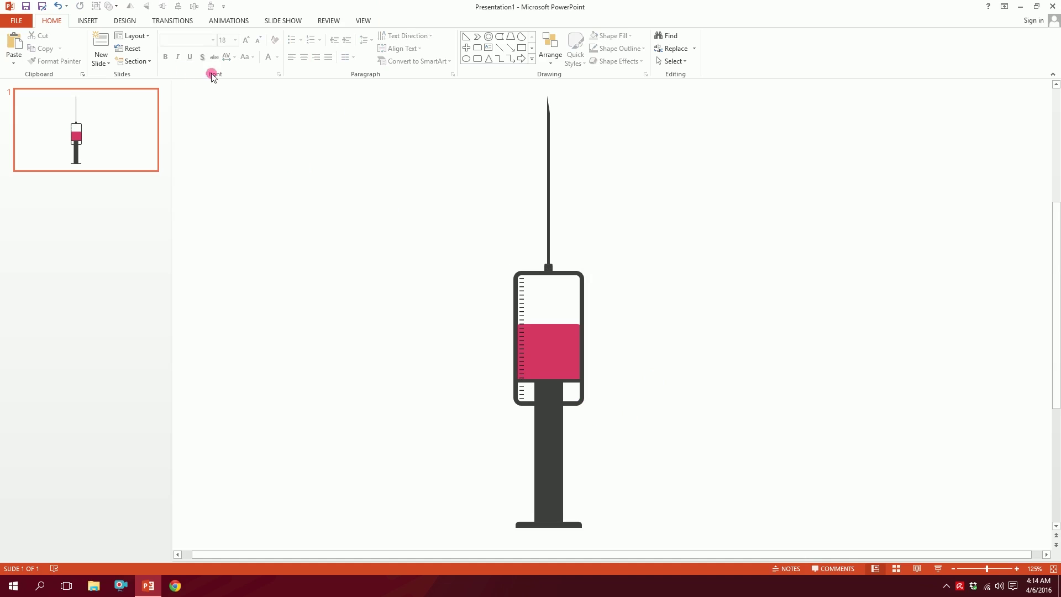
{"action": "left_click", "coordinate": [88, 21]}
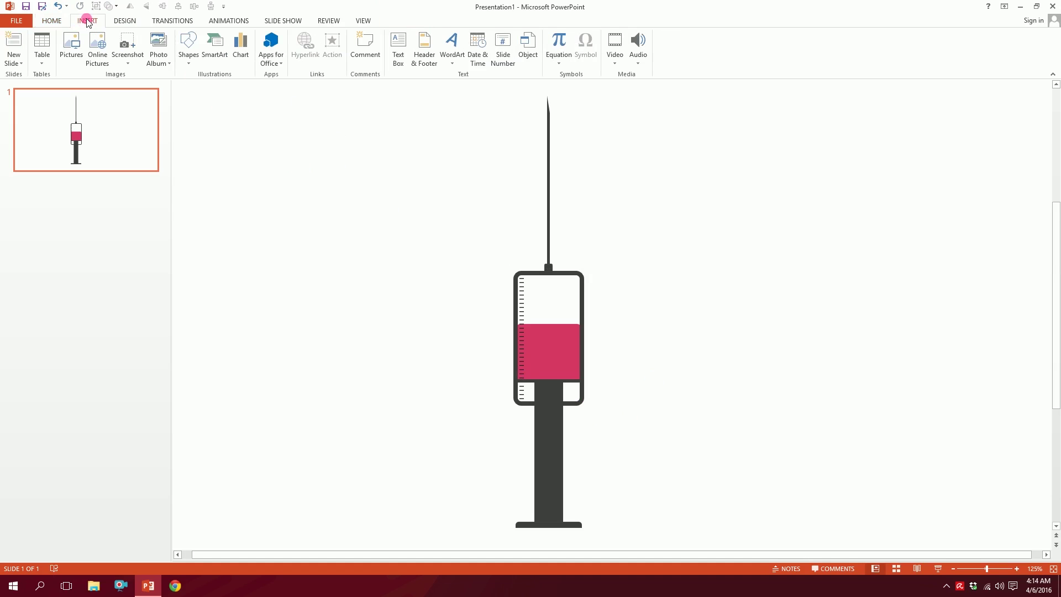
{"action": "left_click", "coordinate": [187, 56]}
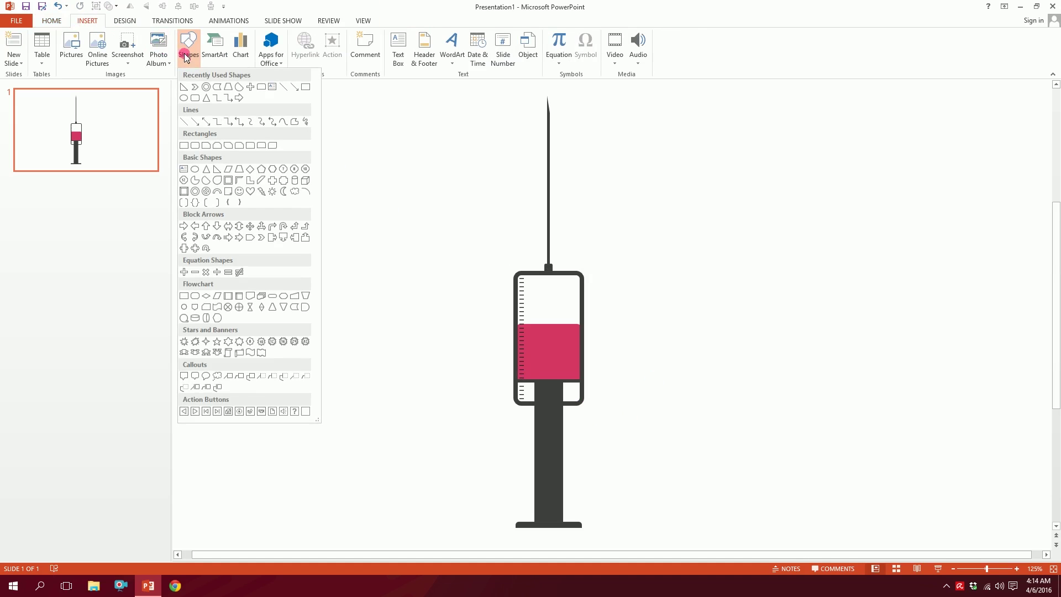
{"action": "left_click", "coordinate": [195, 146]}
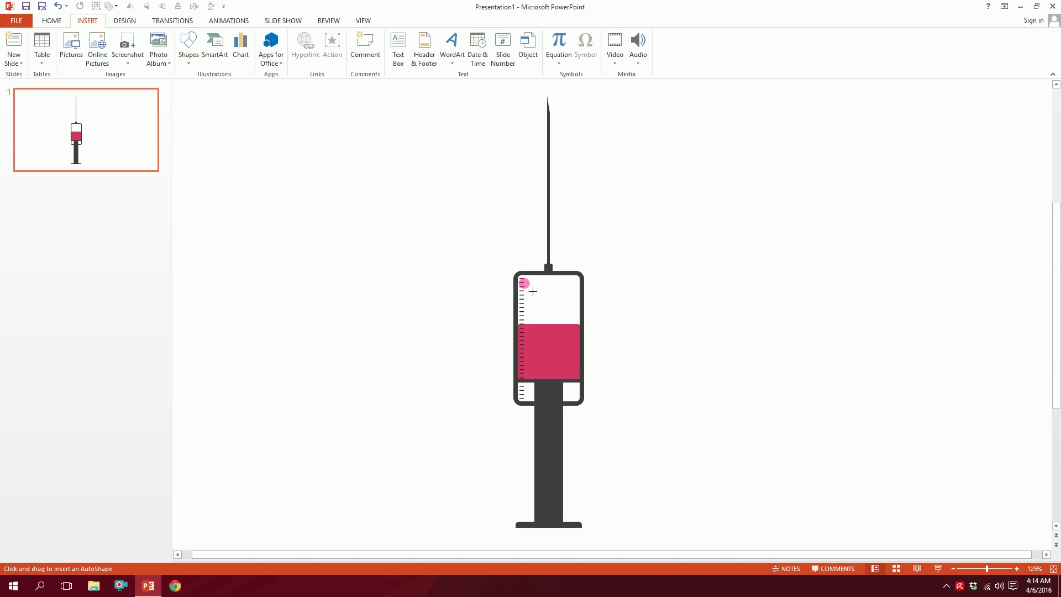
{"action": "mouse_move", "coordinate": [541, 329]}
{"action": "left_mouse_down"}
{"action": "mouse_move", "coordinate": [547, 379]}
{"action": "mouse_move", "coordinate": [540, 372]}
{"action": "mouse_move", "coordinate": [570, 362]}
{"action": "left_mouse_up"}
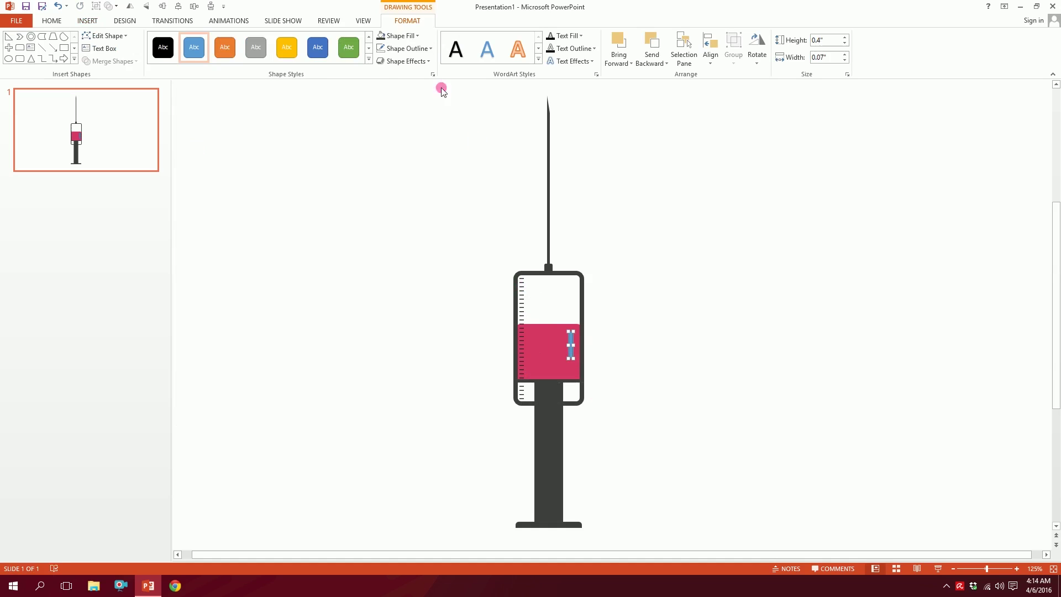
- Fill the pill white and position it along the liquid's right edge
{"action": "left_click", "coordinate": [393, 37]}
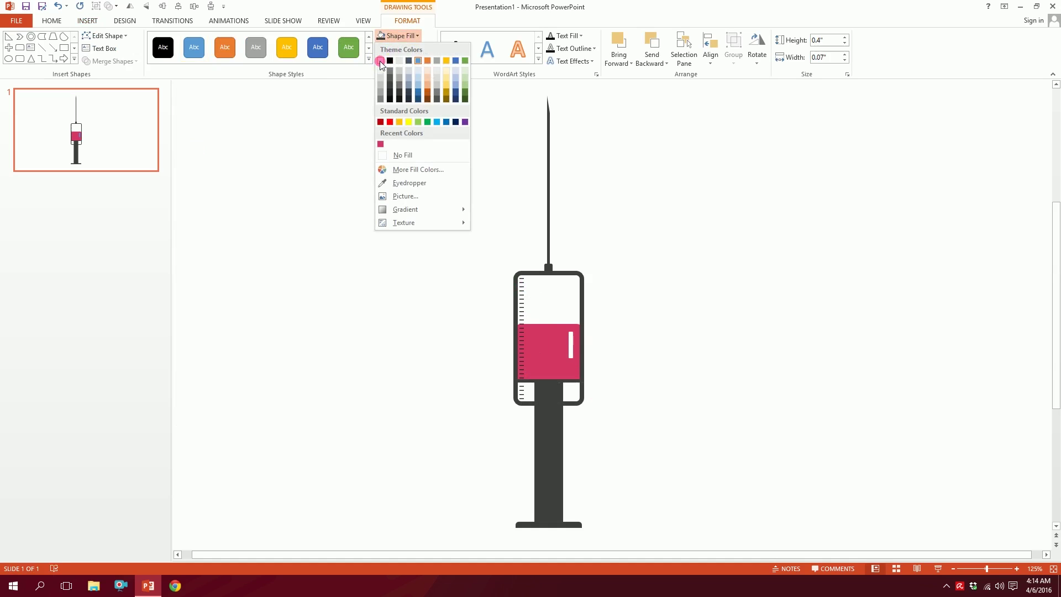
{"action": "left_click", "coordinate": [381, 55]}
{"action": "scroll", "coordinate": [578, 369], "scroll_direction": "up", "scroll_amount": 5}
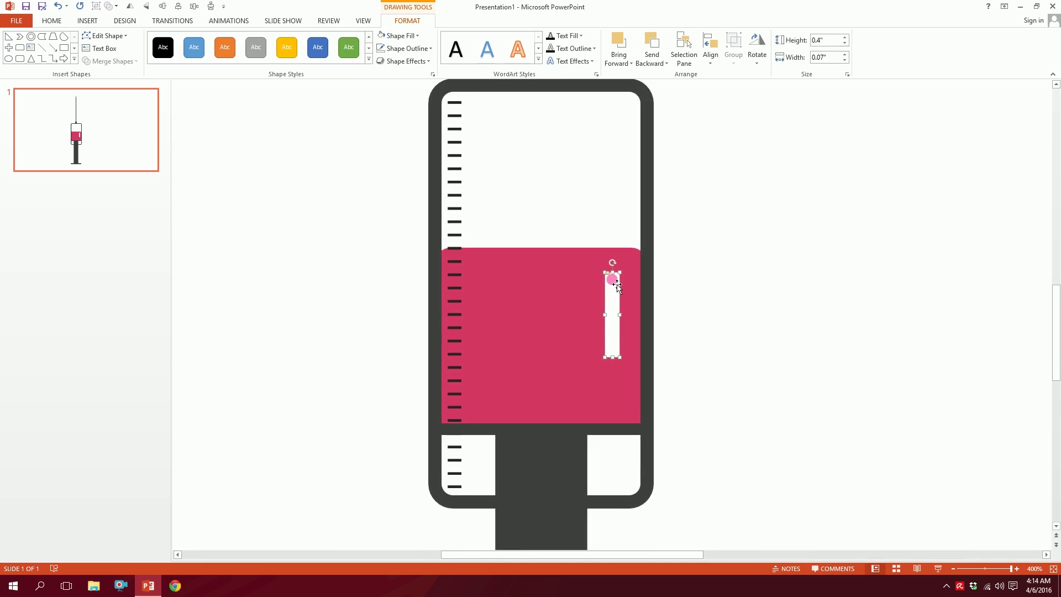
{"action": "left_click_drag", "start_coordinate": [611, 301], "coordinate": [637, 368]}
{"action": "left_click", "coordinate": [713, 326]}
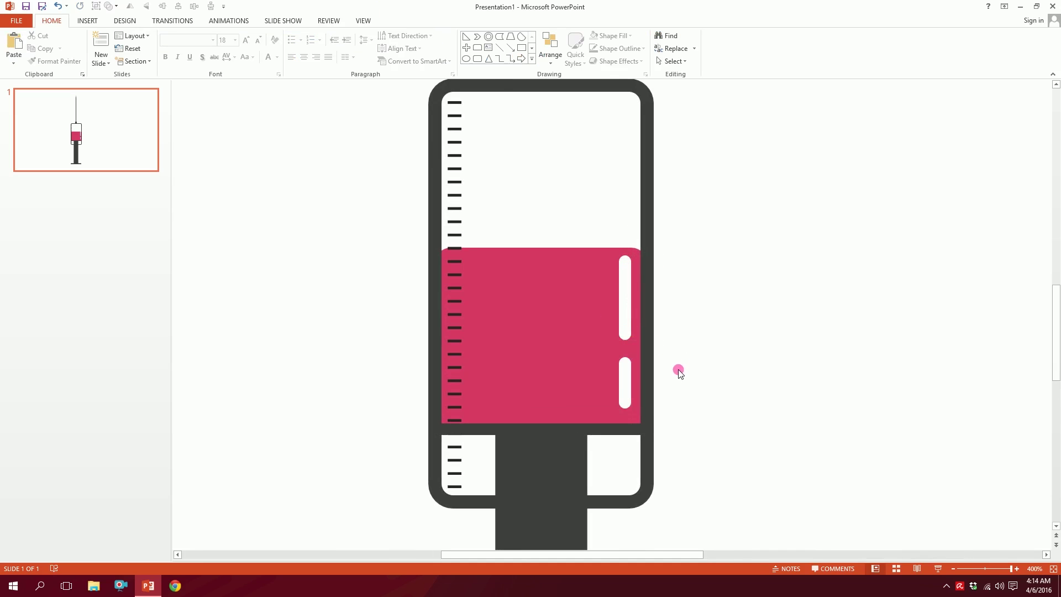
{"action": "scroll", "coordinate": [677, 369], "scroll_direction": "down", "scroll_amount": 5, "text": "ctrl"}
{"action": "scroll", "coordinate": [601, 383], "scroll_direction": "down", "scroll_amount": 3, "text": "ctrl"}
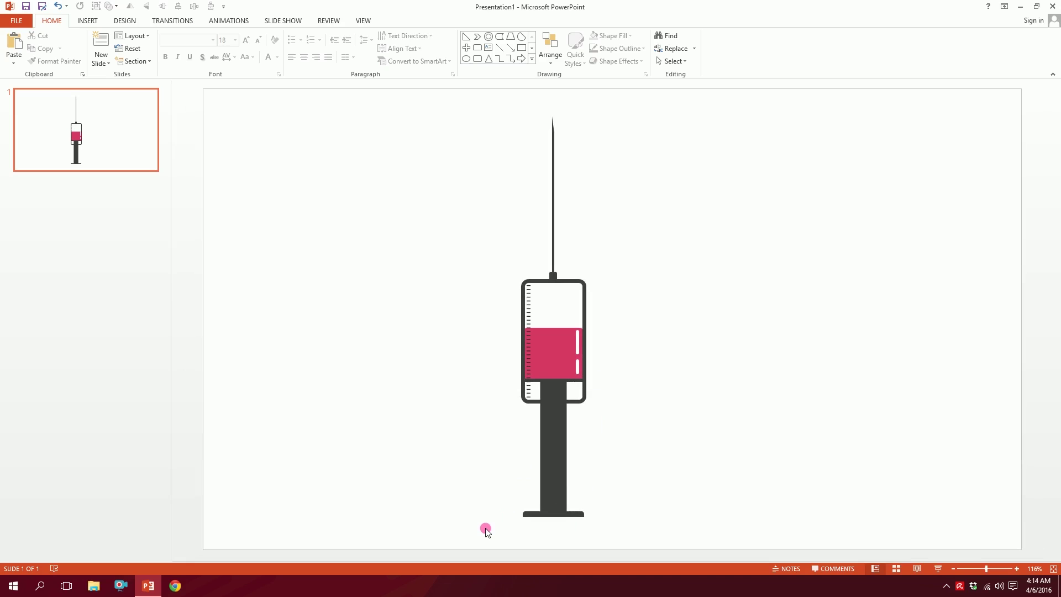
- Group all syringe parts, rotate the group about 40° clockwise, and resize it slightly
{"action": "mouse_move", "coordinate": [505, 524]}
{"action": "left_mouse_down"}
{"action": "mouse_move", "coordinate": [630, 305]}
{"action": "mouse_move", "coordinate": [680, 99]}
{"action": "left_mouse_up"}
{"action": "right_click", "coordinate": [560, 194]}
{"action": "mouse_move", "coordinate": [575, 251]}
{"action": "left_click", "coordinate": [662, 252]}
{"action": "left_click_drag", "start_coordinate": [553, 103], "coordinate": [666, 141]}
{"action": "left_click_drag", "start_coordinate": [621, 271], "coordinate": [615, 301]}
{"action": "left_click", "coordinate": [791, 407]}
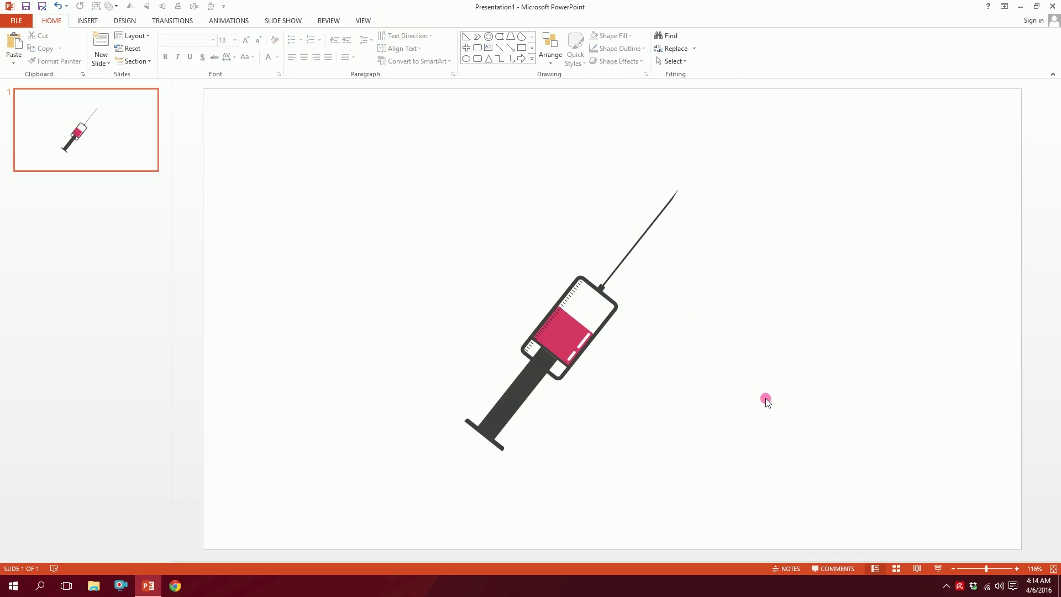